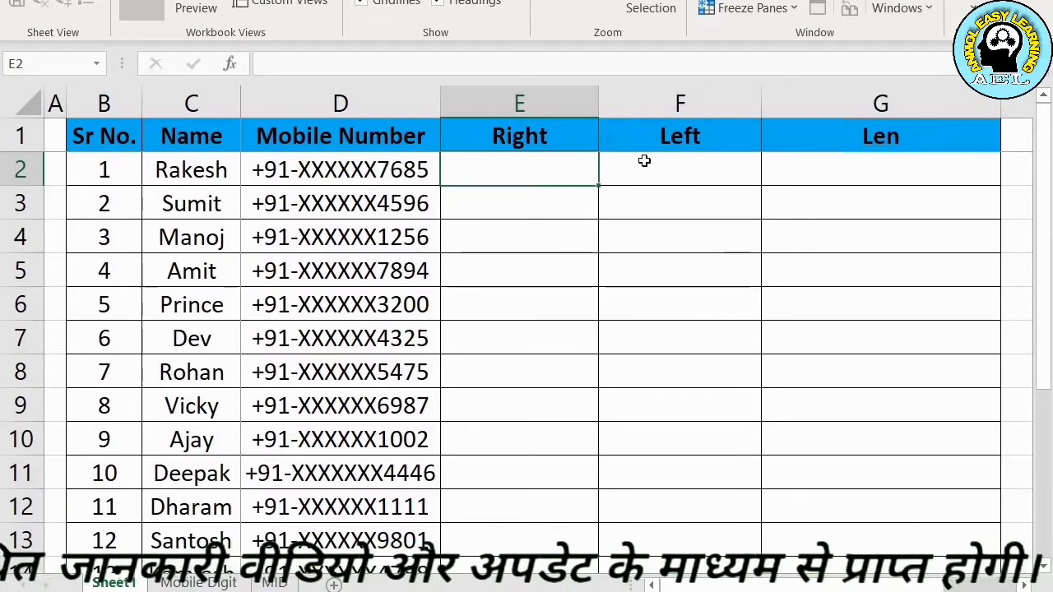
Step: Enter =RIGHT(D2,4) in E2 and fill it down the Right column, starting with 7685
type("=")
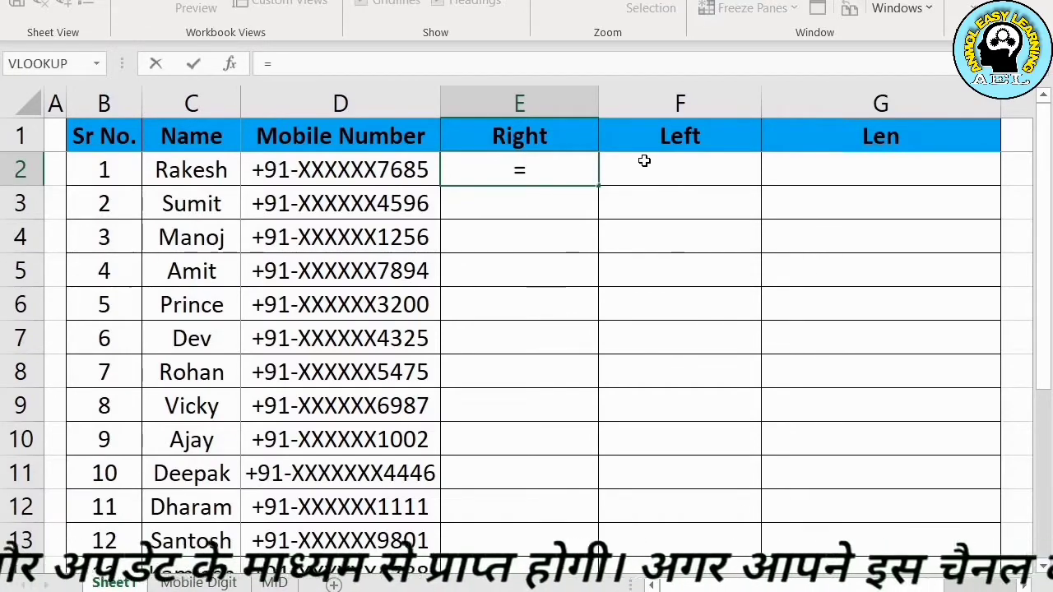
type("ri")
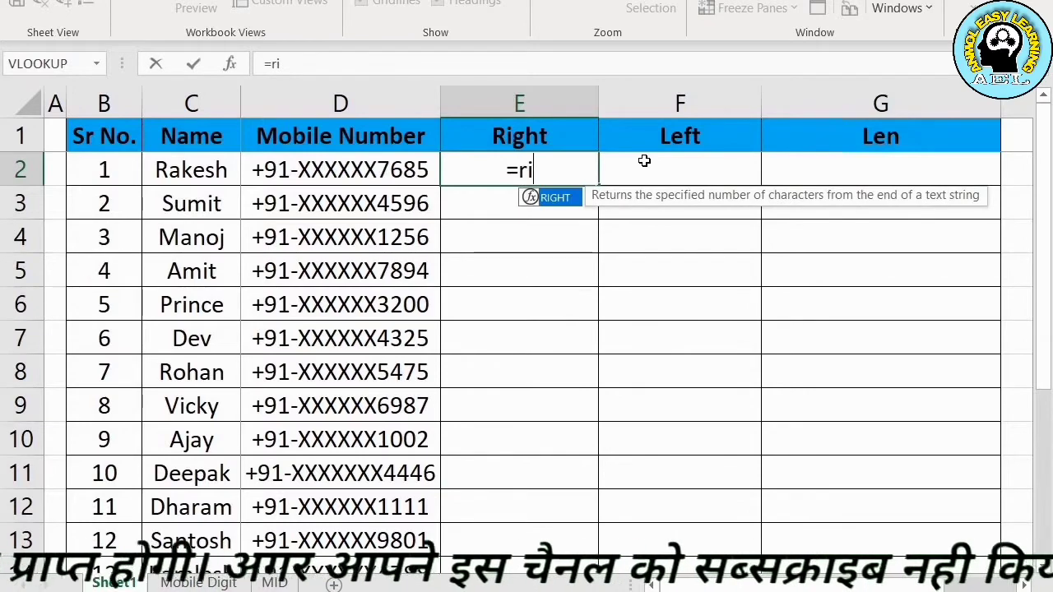
key("Tab")
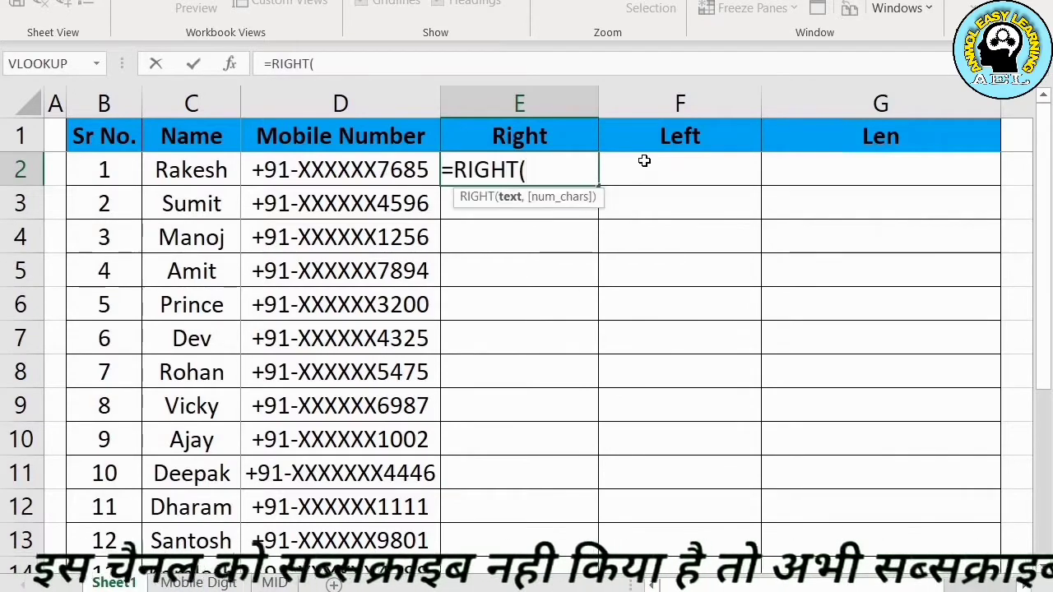
left_click(364, 169)
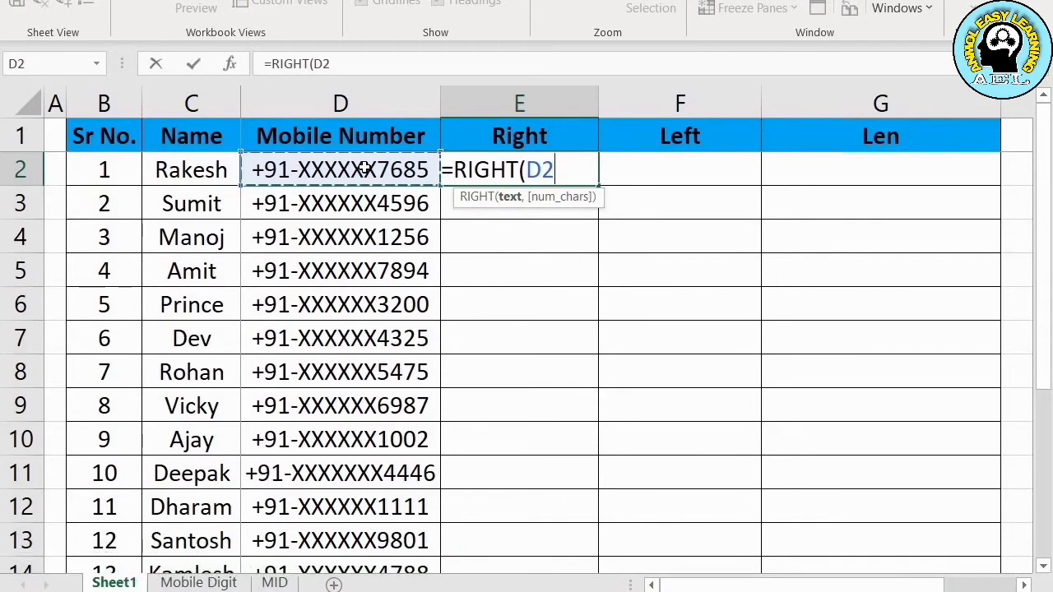
type(",4")
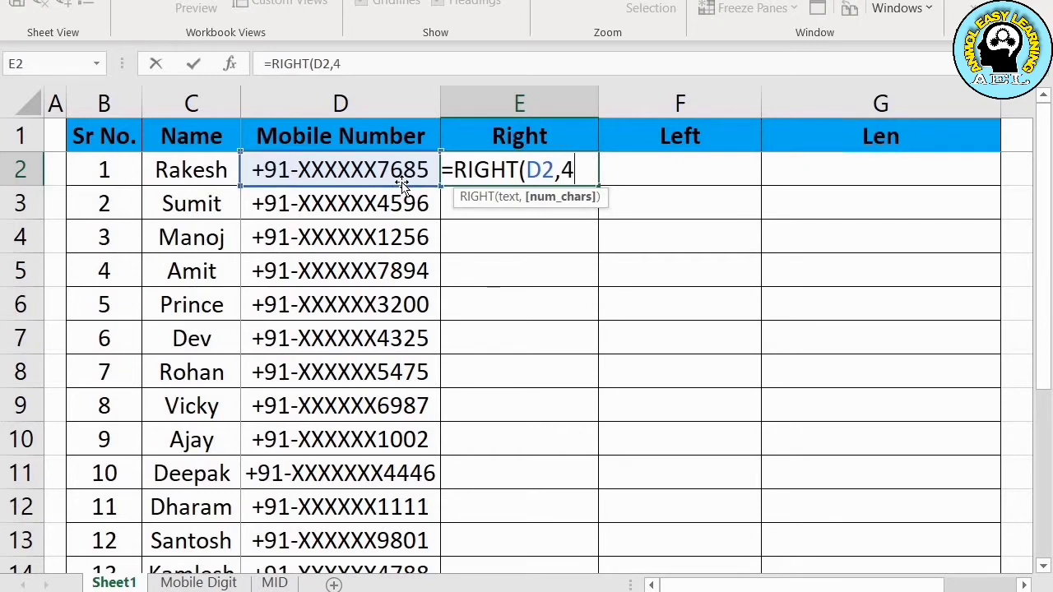
key("Return")
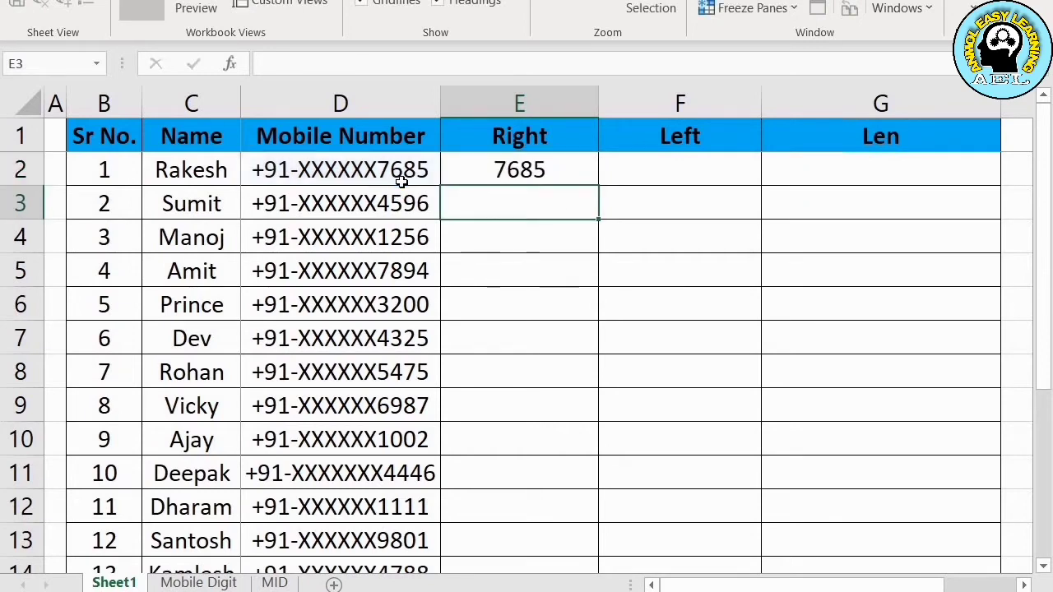
key("Up")
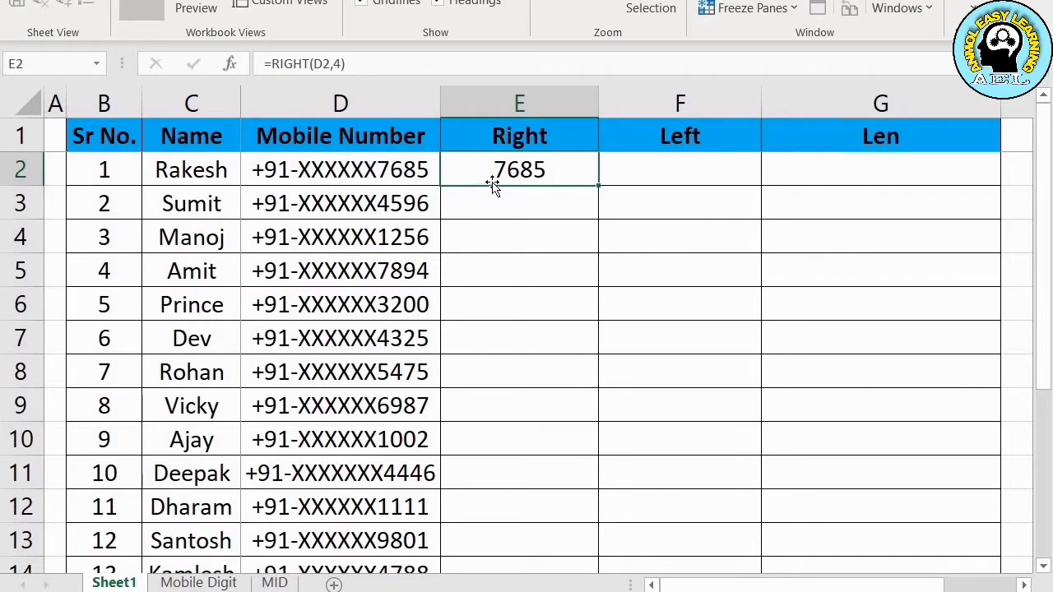
left_click_drag(492, 182, 519, 543)
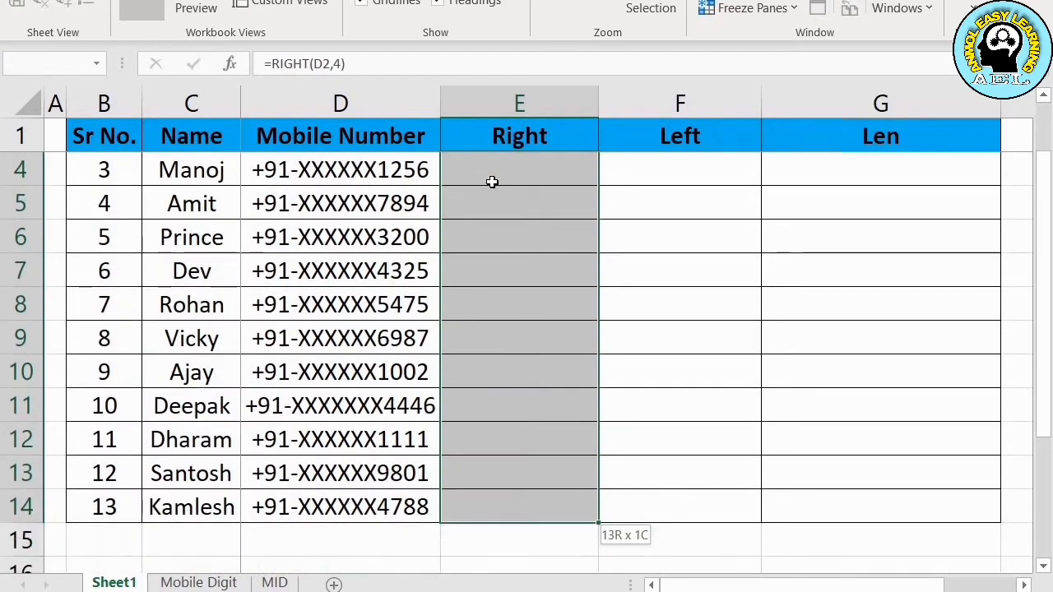
key("ctrl+d")
key("Up")
key("Down")
key("Down")
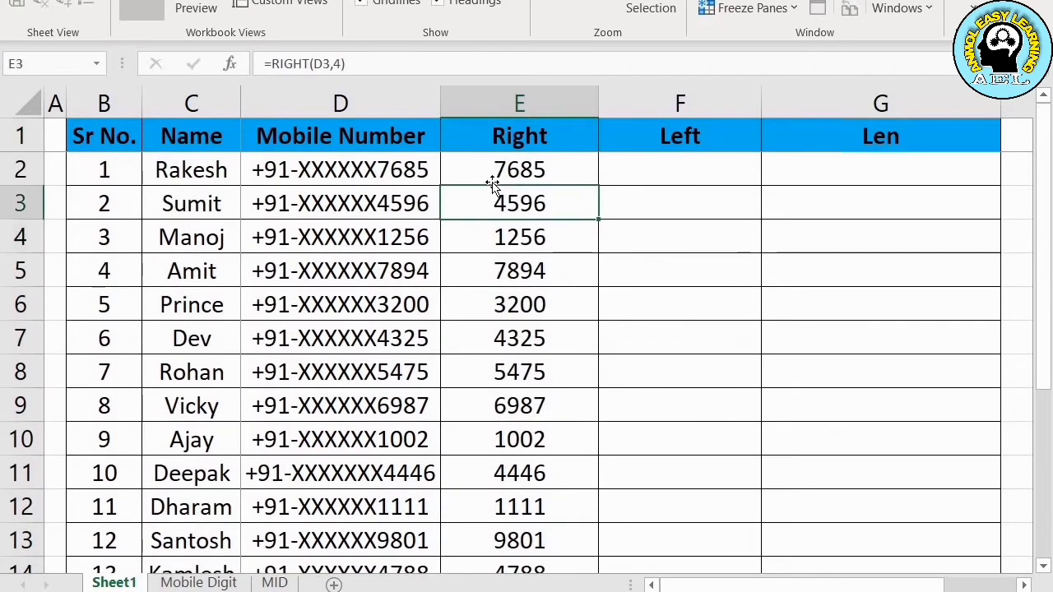
key("Up")
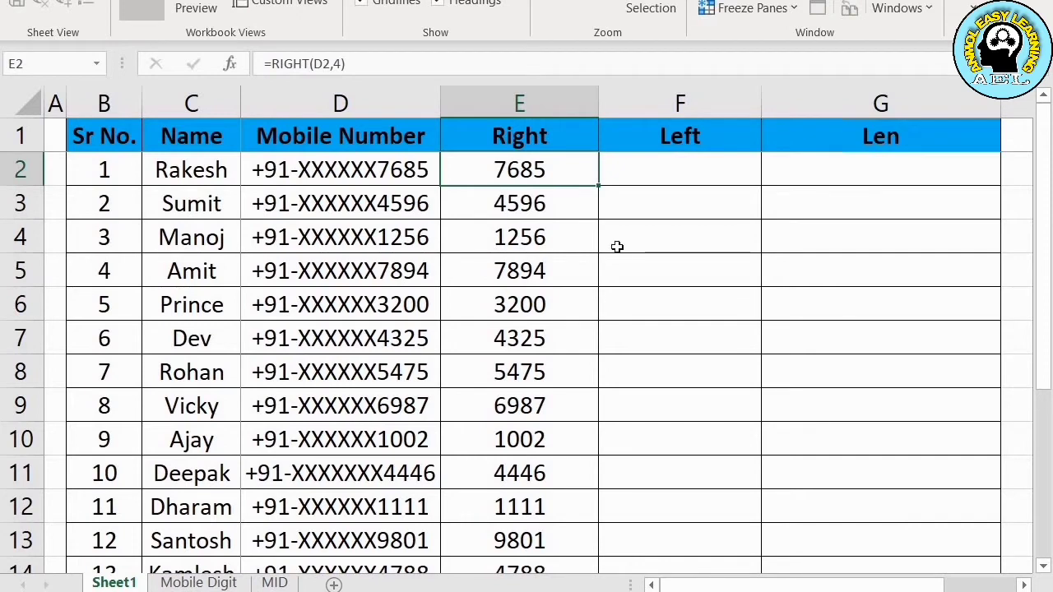
key("Up")
key("Down")
key("Down")
key("Down")
key("Up")
key("Up")
key("Up")
key("Down")
key("F2")
key("Left")
key("BackSpace")
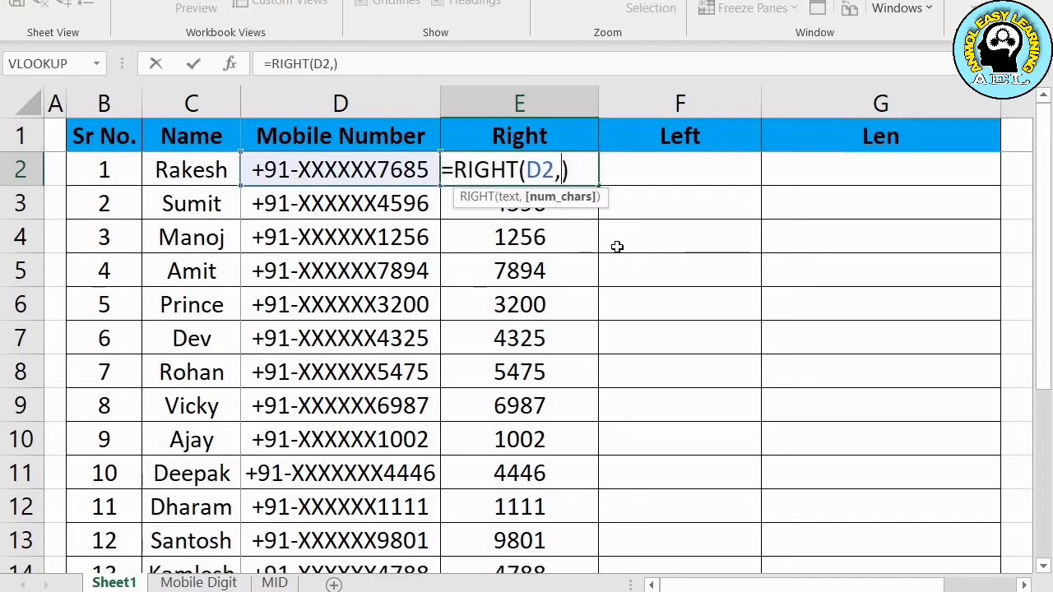
type("3")
key("Return")
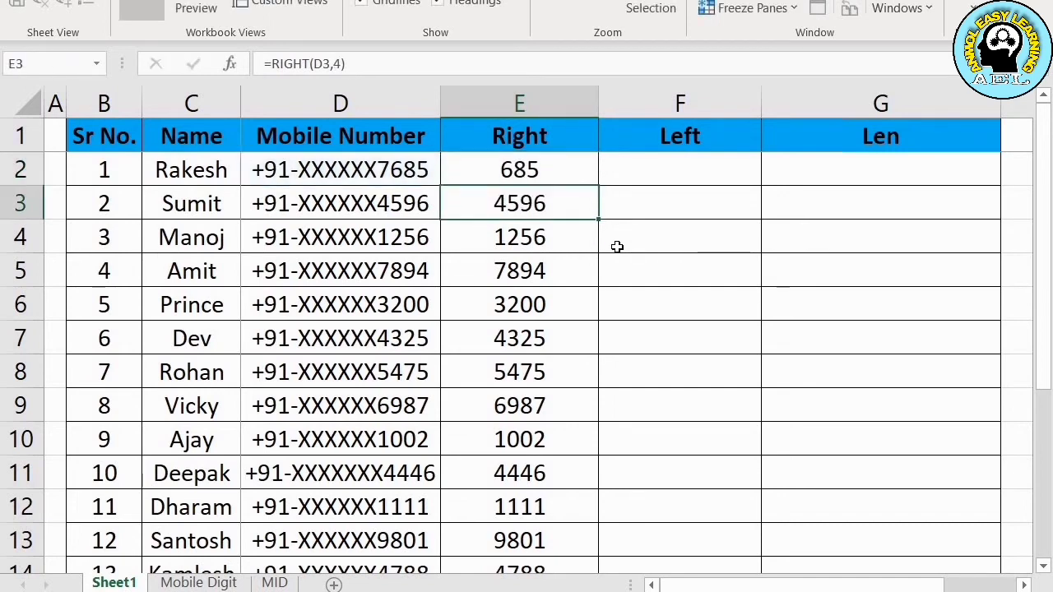
key("Up")
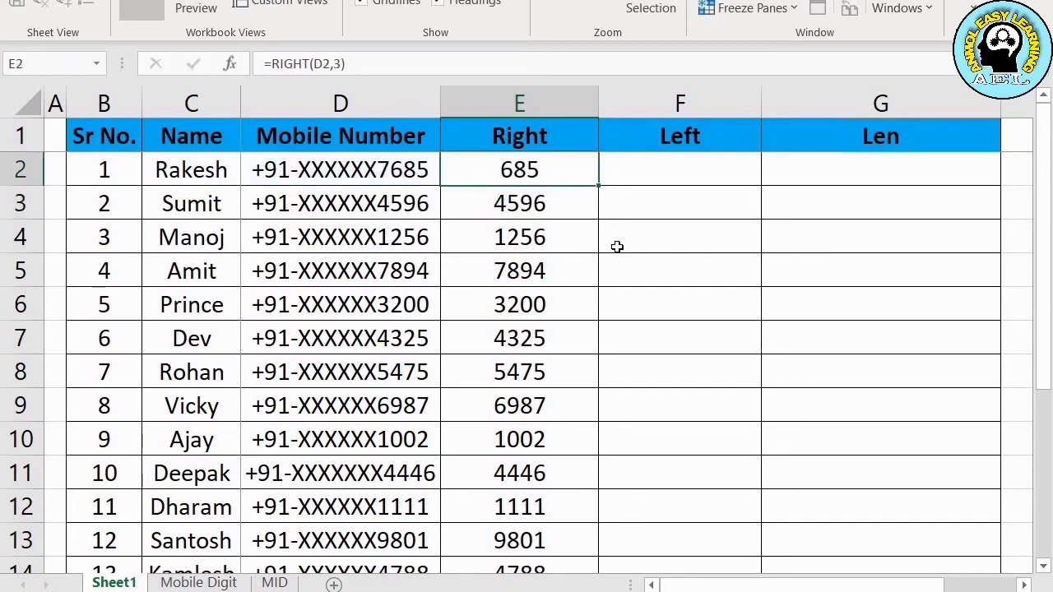
key("F2")
key("Left")
key("BackSpace")
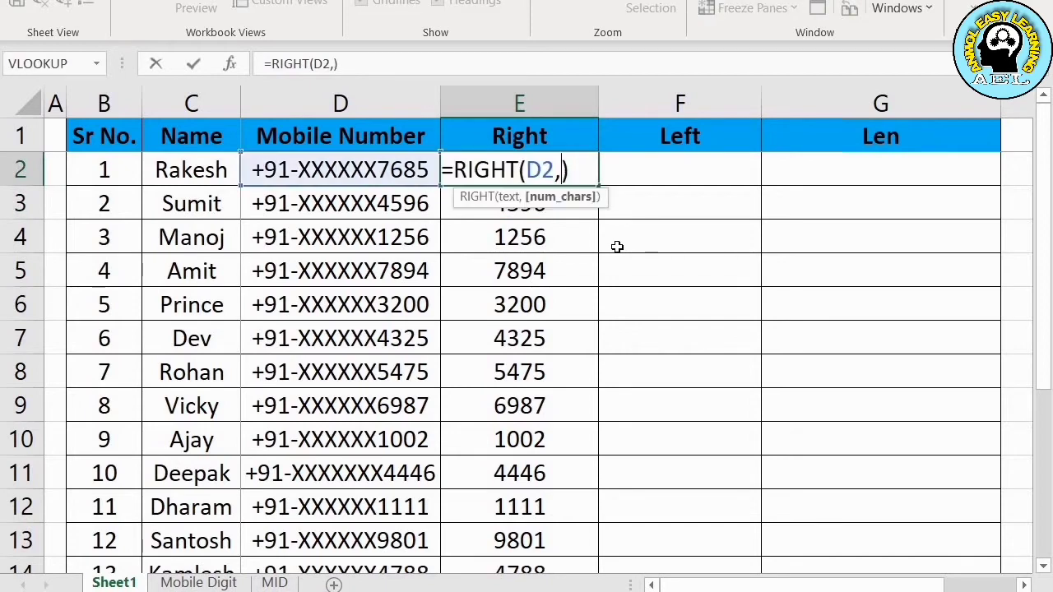
type("1")
key("Return")
key("Up")
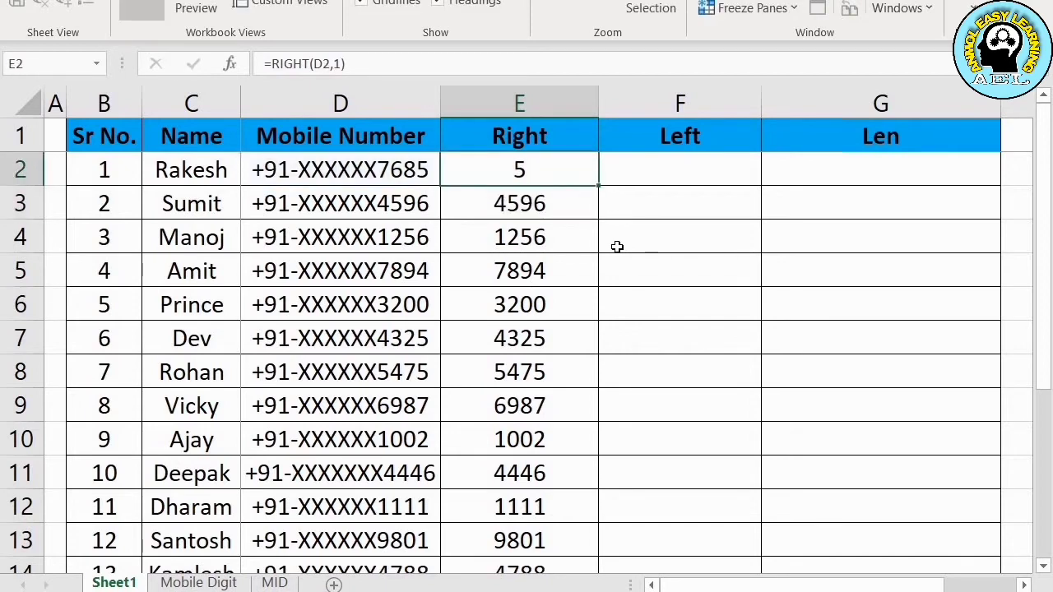
key("Down")
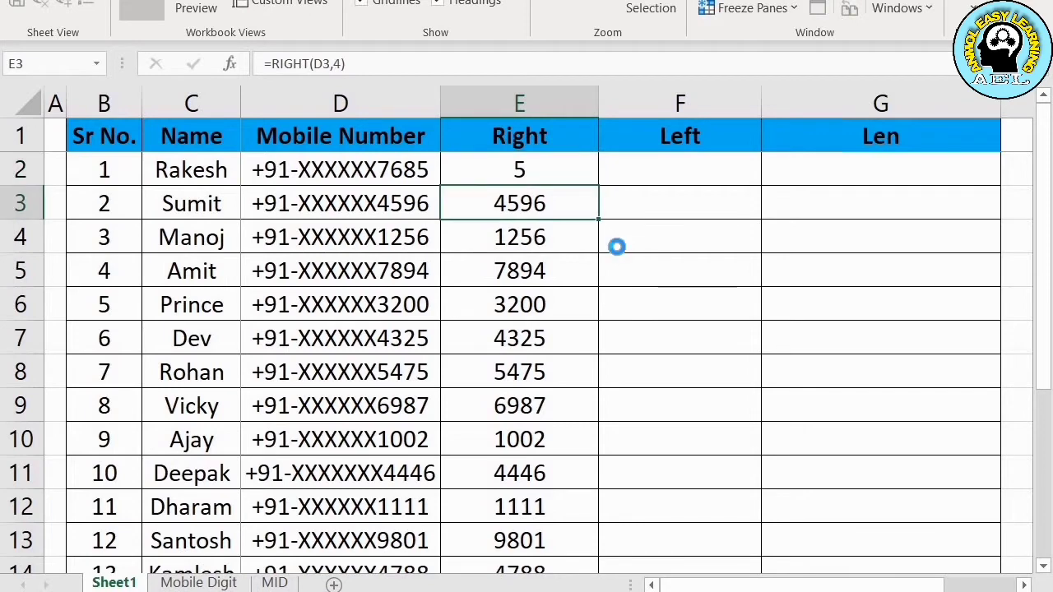
key("ctrl+c")
key("Up")
key("ctrl+v")
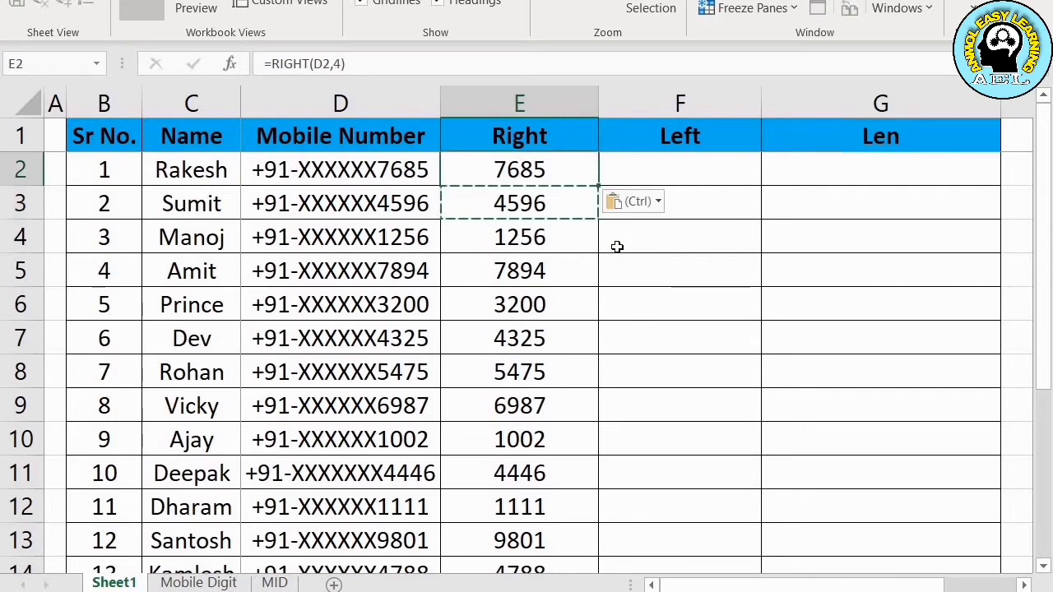
key("Right")
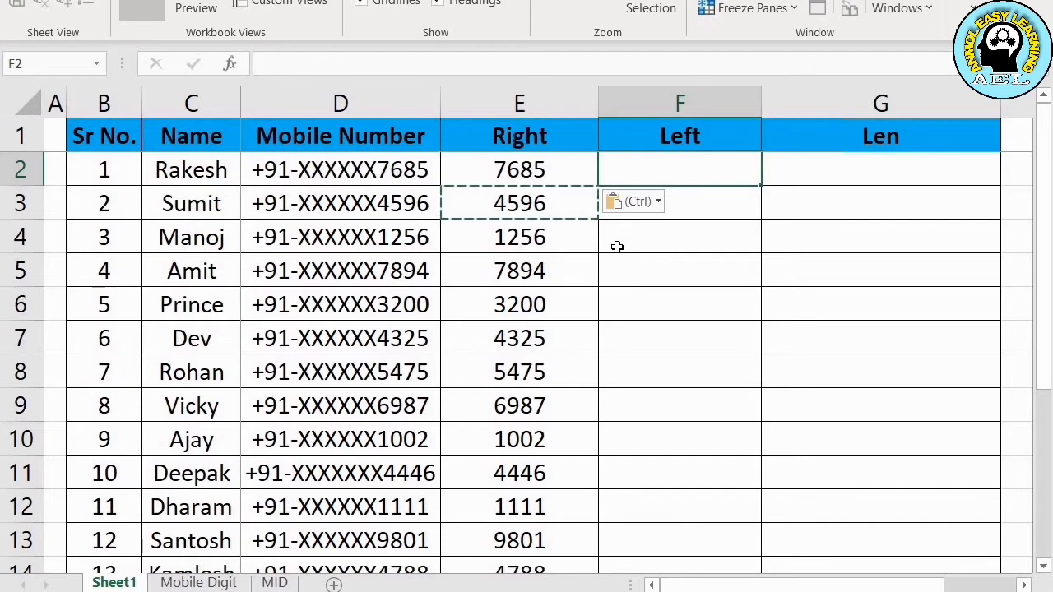
key("Left")
key("Left")
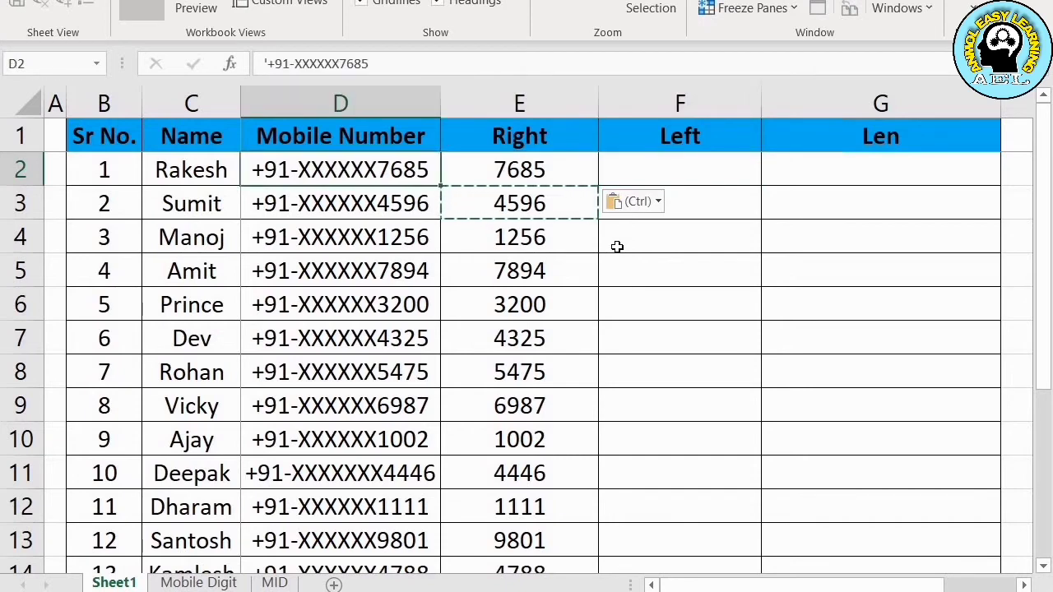
key("Right")
key("Right")
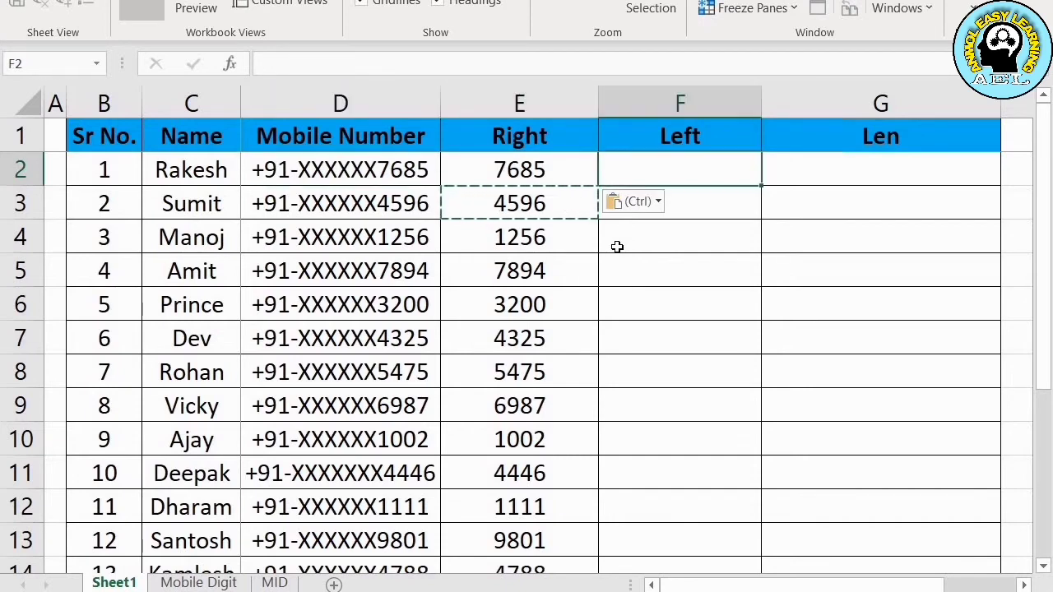
Step: Enter =LEFT(D2,4) in F2 and fill it down to row 15, showing +91- in each row
type("=lef")
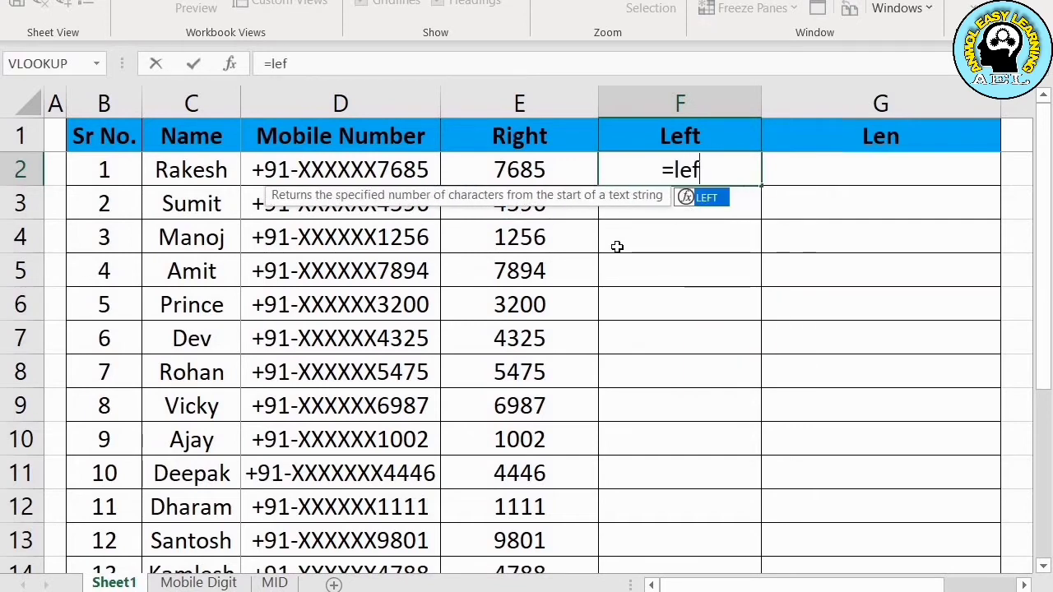
key("Tab")
key("Left")
key("Left")
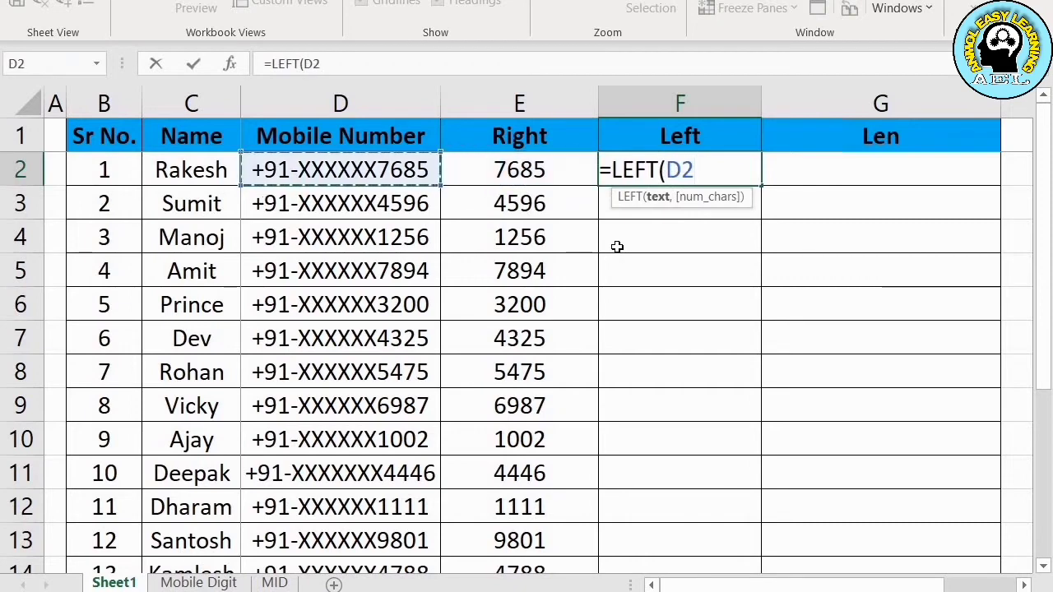
type(",")
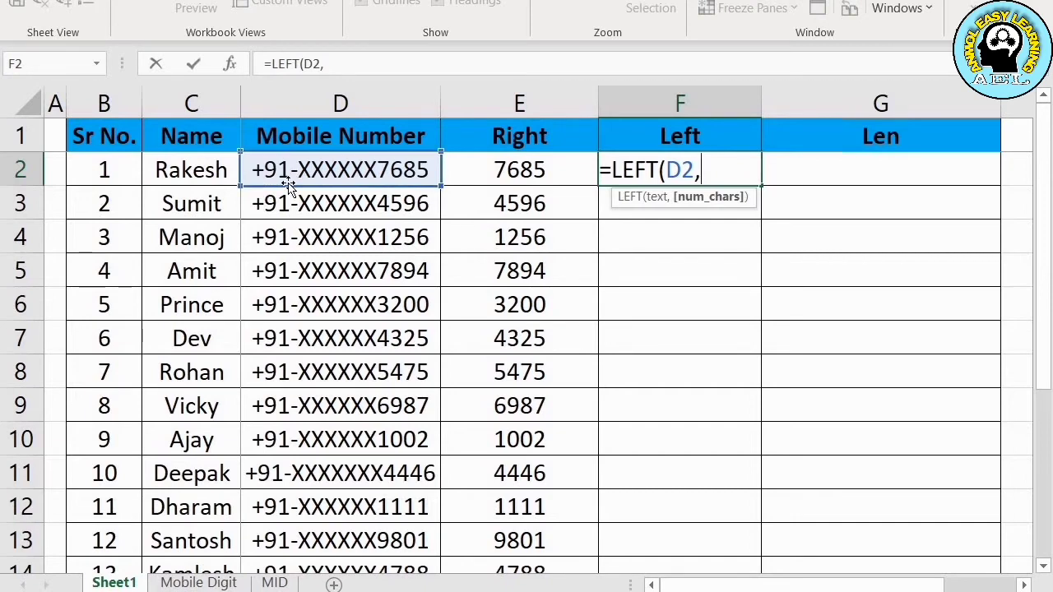
type("4")
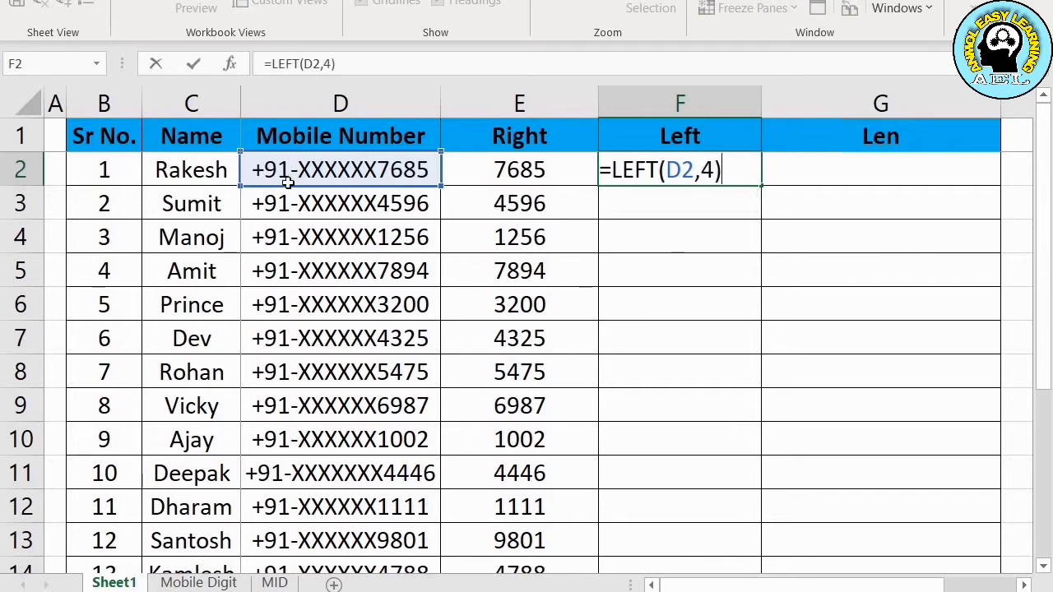
key("ctrl+Return")
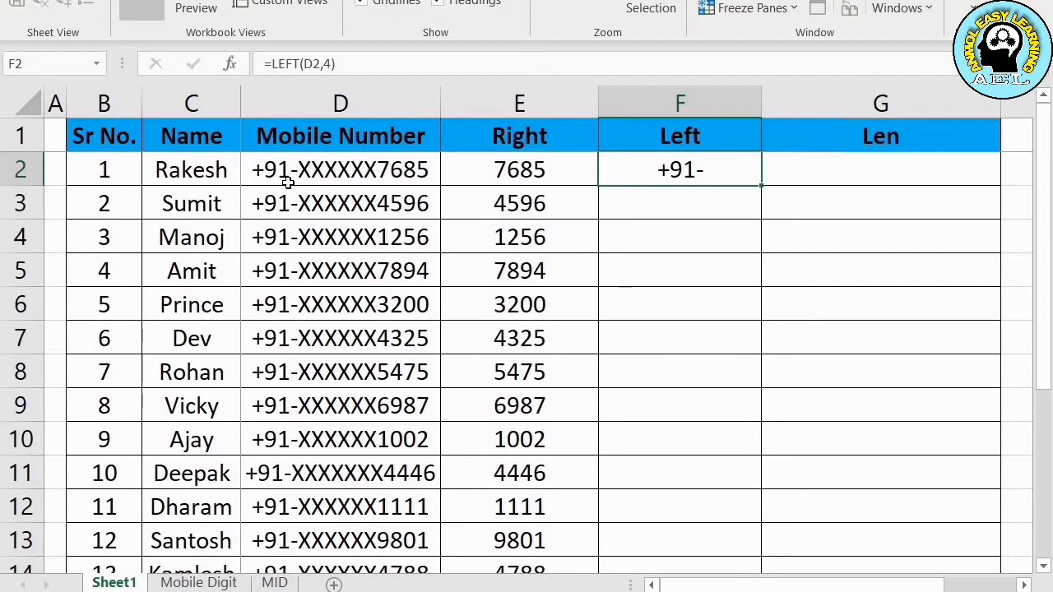
key("shift+Down")
key("shift+Down")
key("shift+Down")
key("shift+Down")
key("shift+Down")
key("shift+Down")
key("shift+Down")
key("shift+Down")
key("shift+Down")
key("shift+Down")
key("shift+Down")
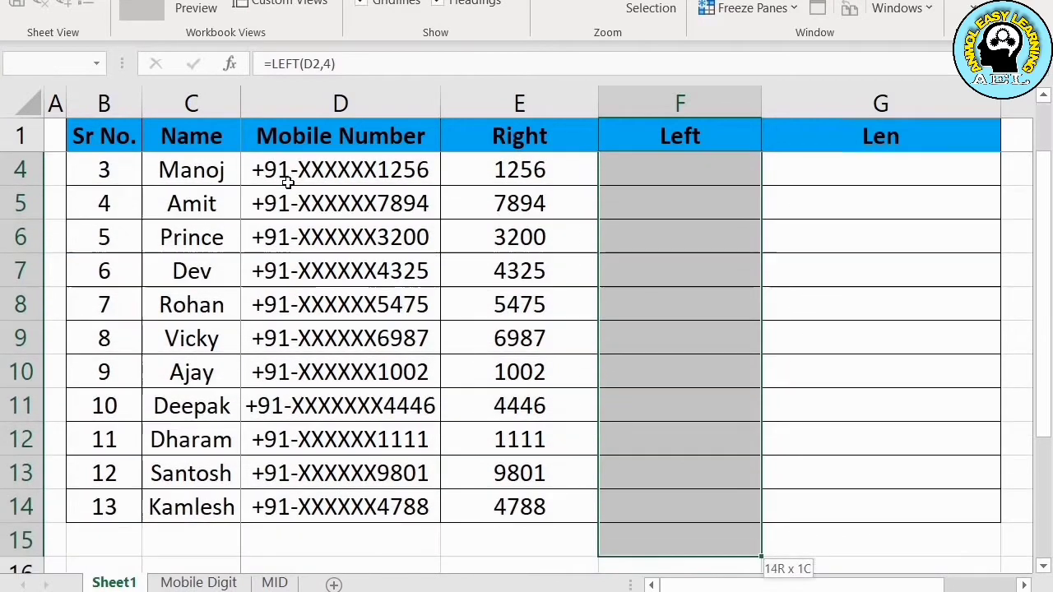
key("ctrl+d")
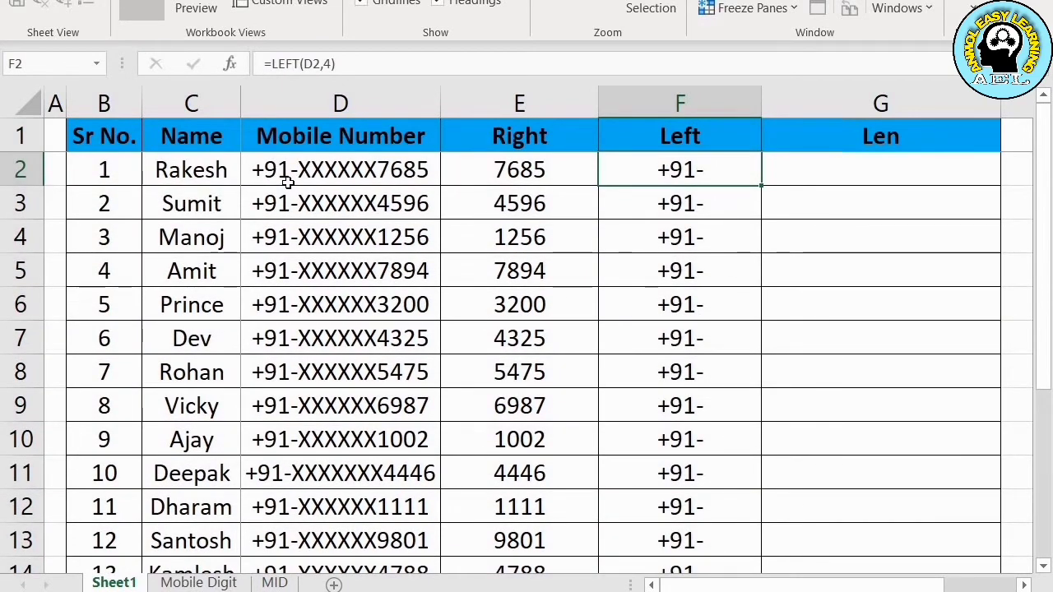
key("Right")
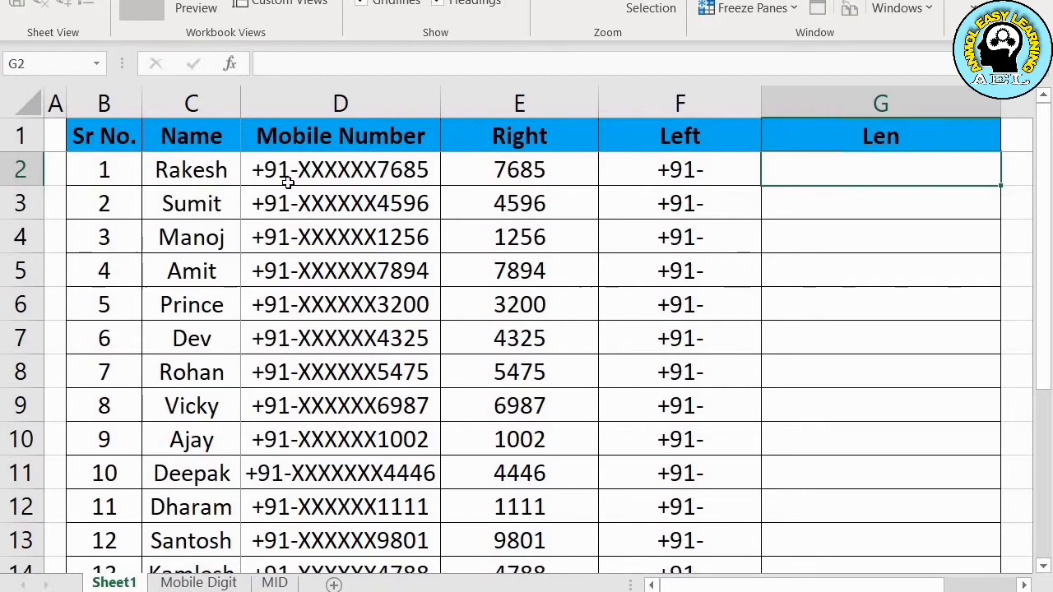
Step: Enter =LEN(D2) in G2 and fill it down the Len column, mostly returning 14
type("=le")
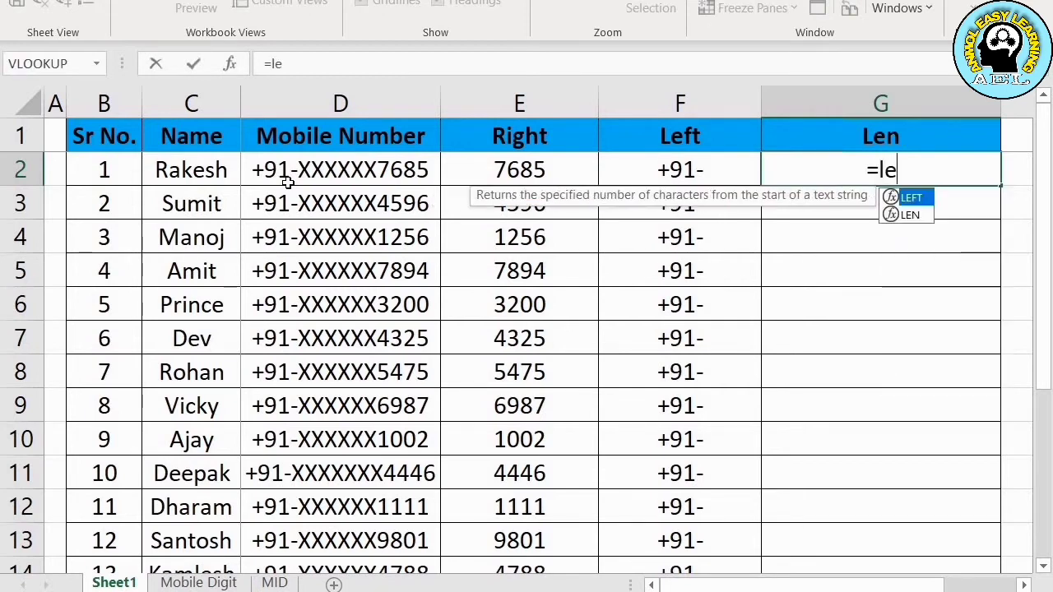
type("n")
key("Tab")
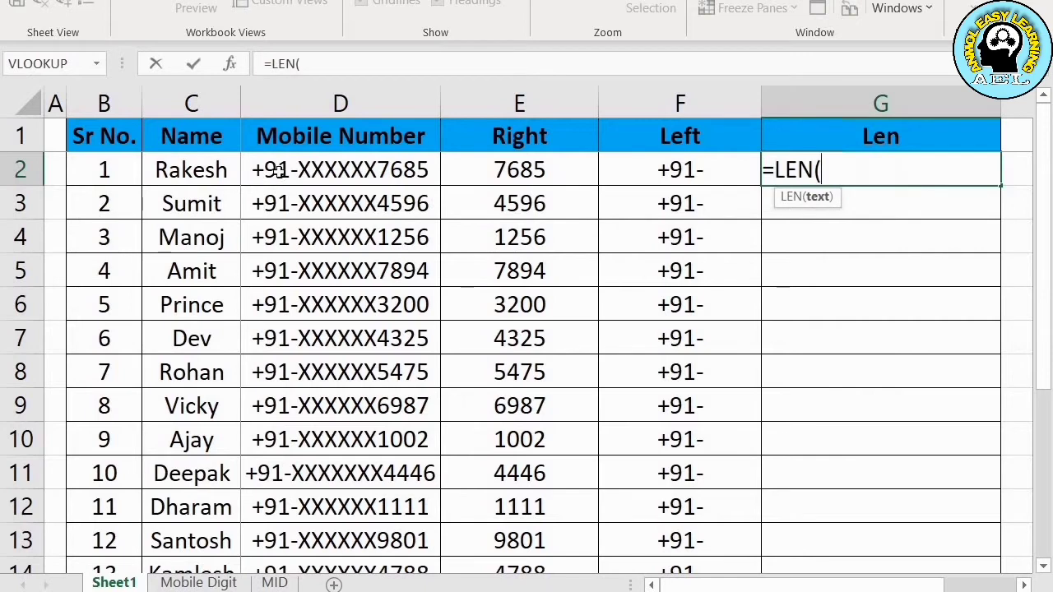
left_click(282, 170)
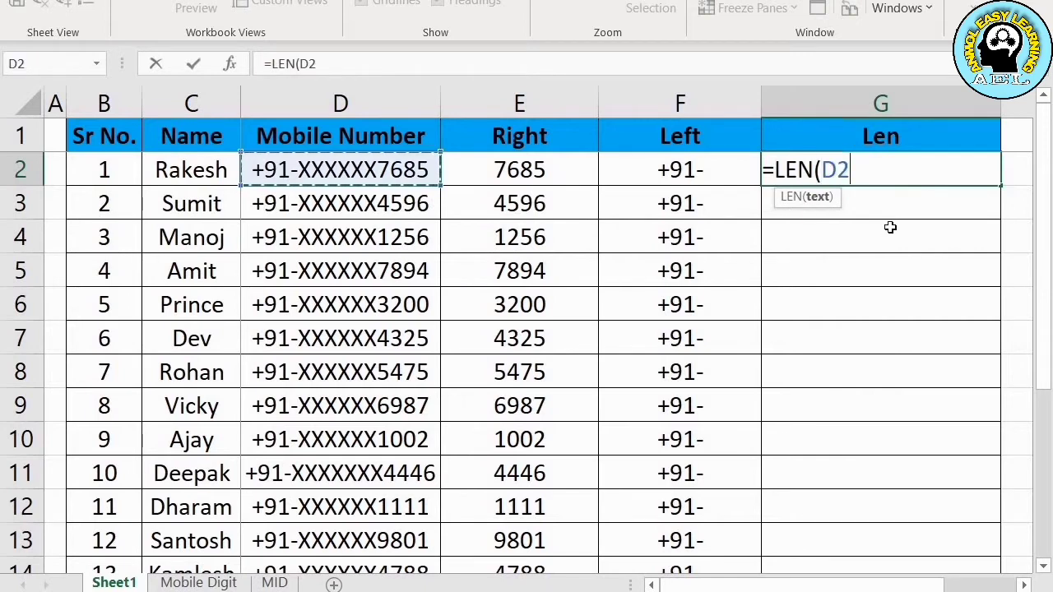
left_click(335, 187)
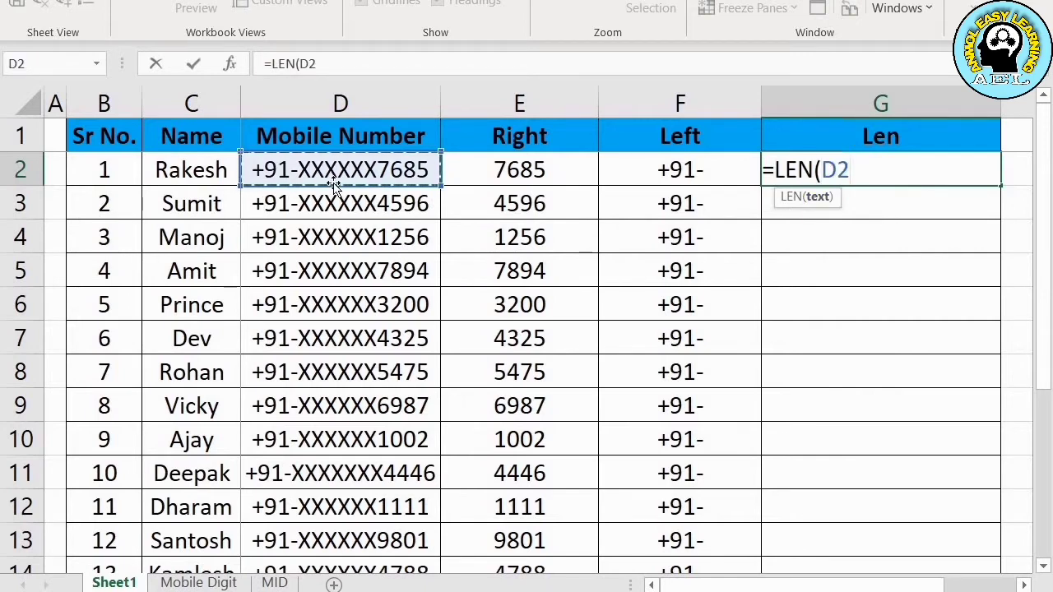
type(")")
key("Return")
key("Up")
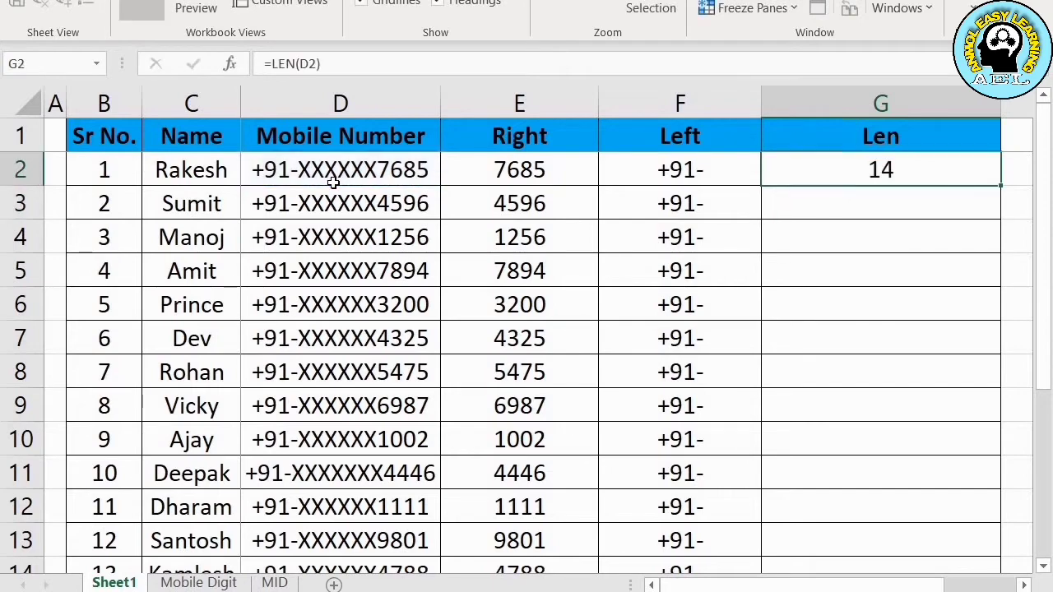
key("shift+Down")
key("shift+Down")
key("shift+Down")
key("shift+Down")
key("shift+Down")
key("shift+Down")
key("shift+Down")
key("shift+Down")
key("shift+Down")
key("shift+Down")
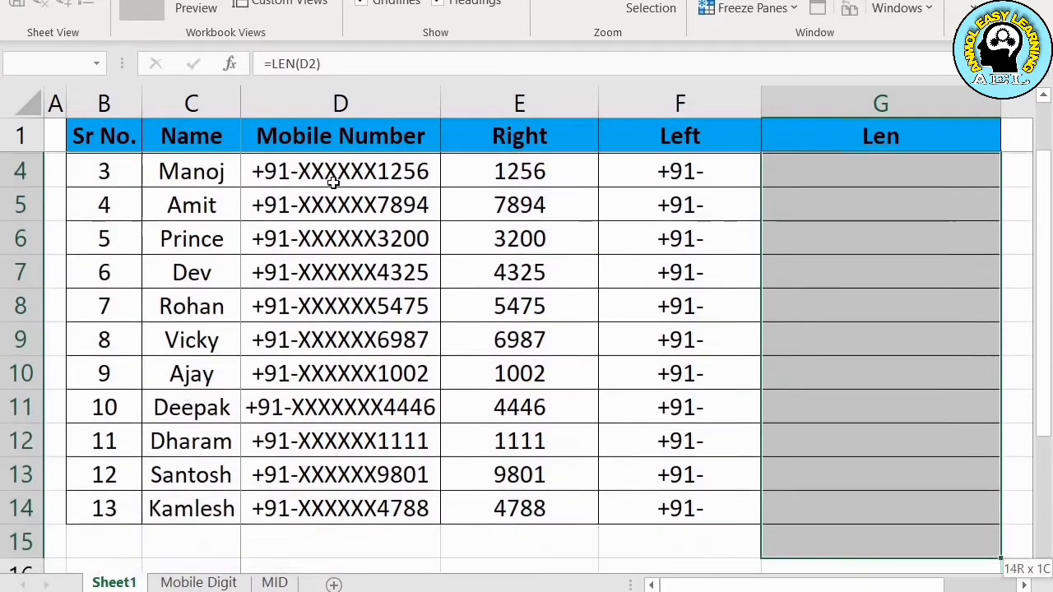
key("ctrl+d")
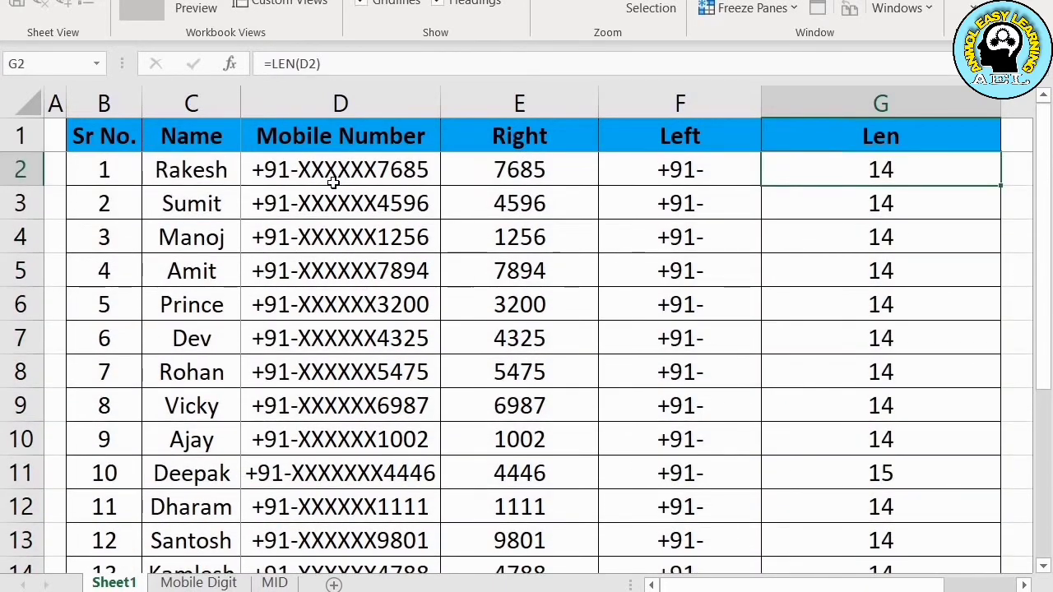
Step: Review the Right, Left and Len column headers and results
key("Left")
key("Left")
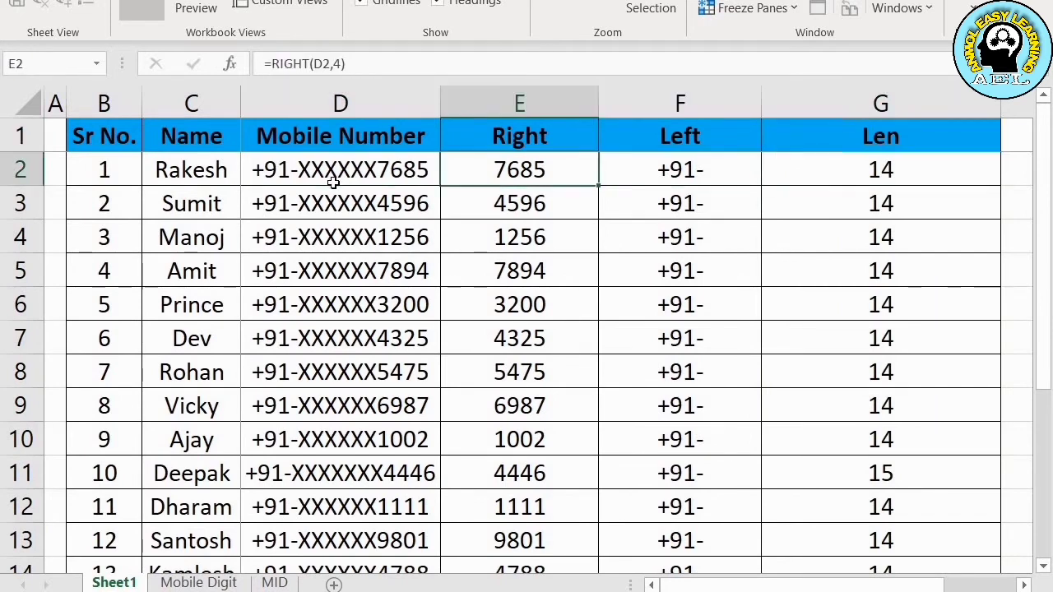
key("Up")
key("Right")
key("Right")
key("Left")
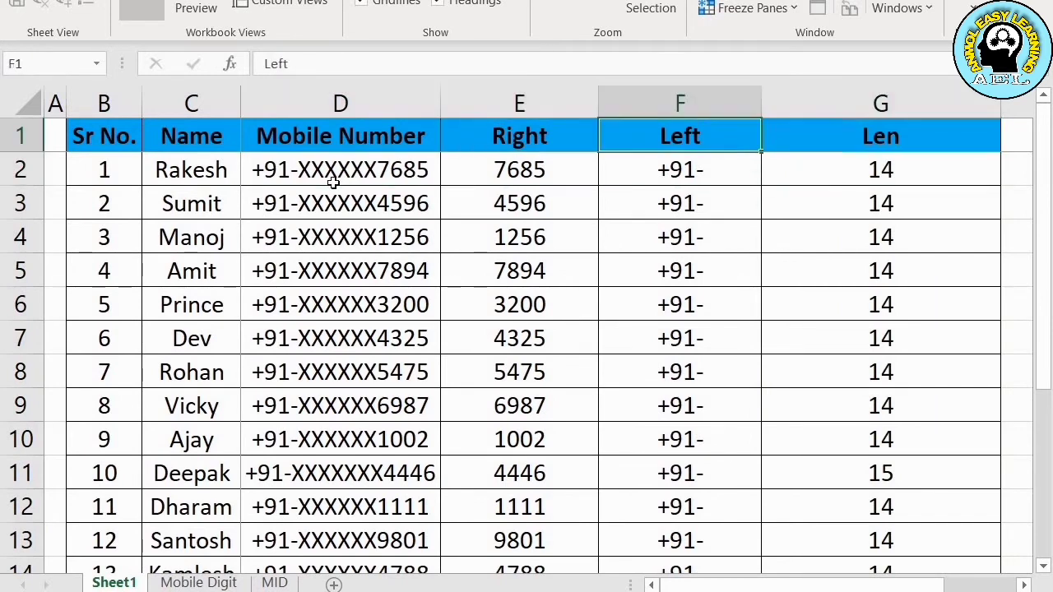
key("Left")
Step: Switch to the Mobile Digit sheet and review the row 2 formulas in D2, E2, F2, G2 and H2
key("ctrl+Page_Down")
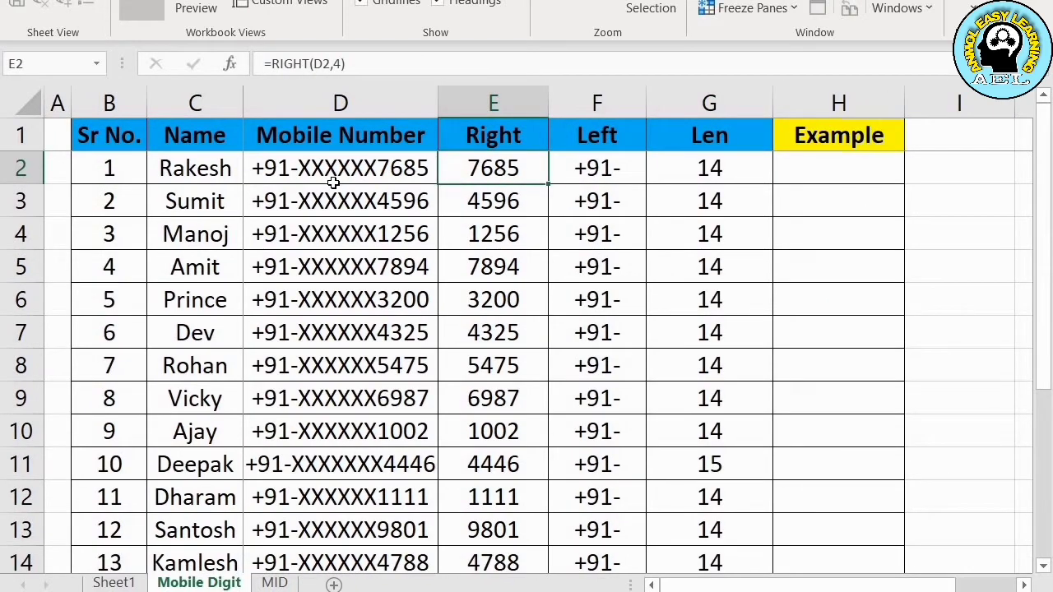
key("Right")
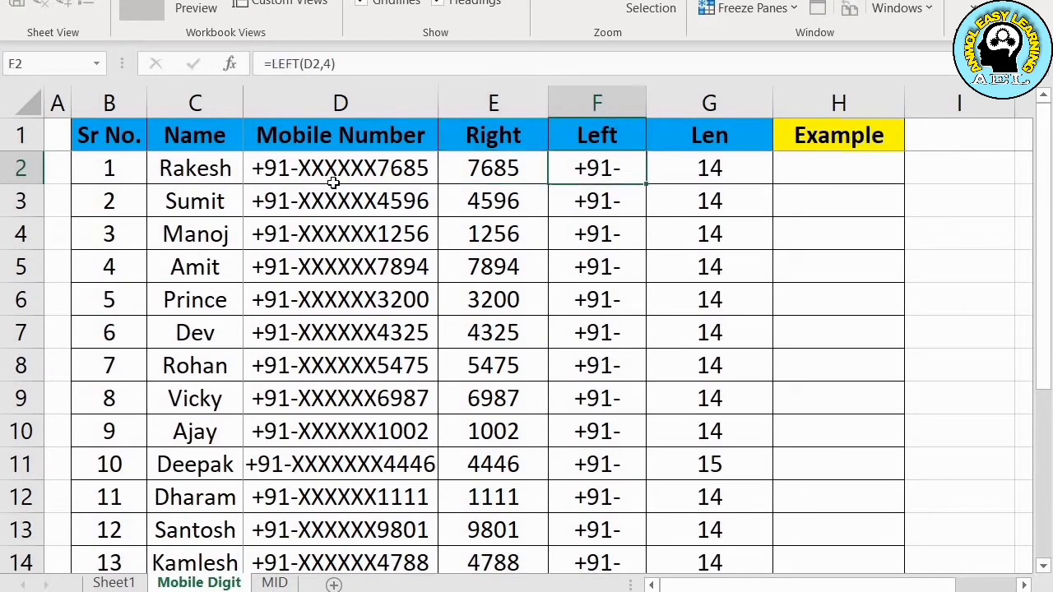
key("Right")
key("Left")
key("Left")
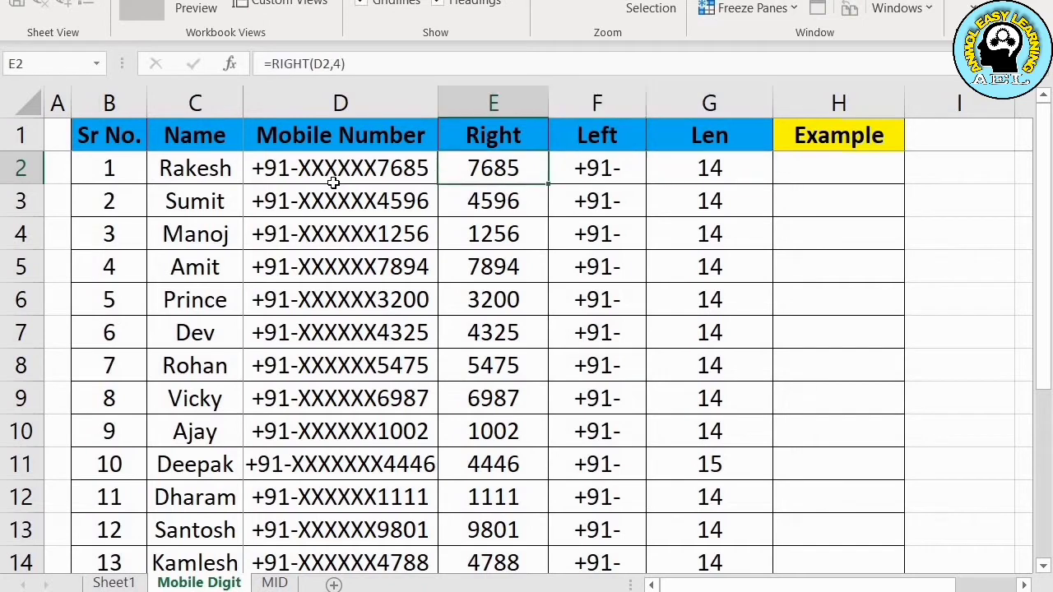
key("Right")
key("Right")
key("Right")
key("Left")
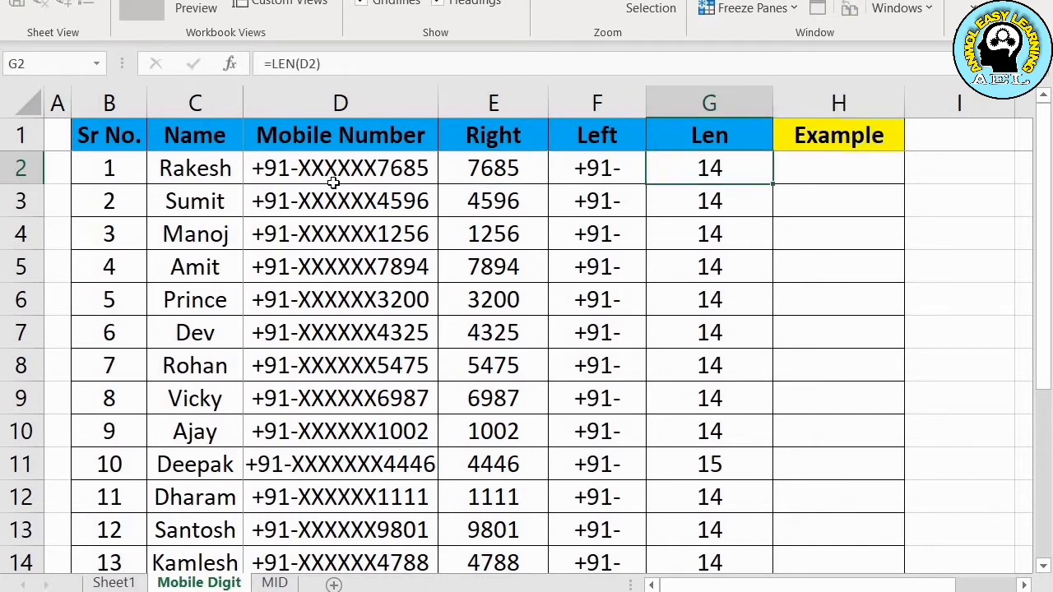
key("Left")
key("Left")
key("Left")
key("Right")
key("Right")
key("Right")
key("Left")
key("Left")
key("Left")
key("Right")
key("Right")
key("Right")
key("Left")
key("Left")
key("Left")
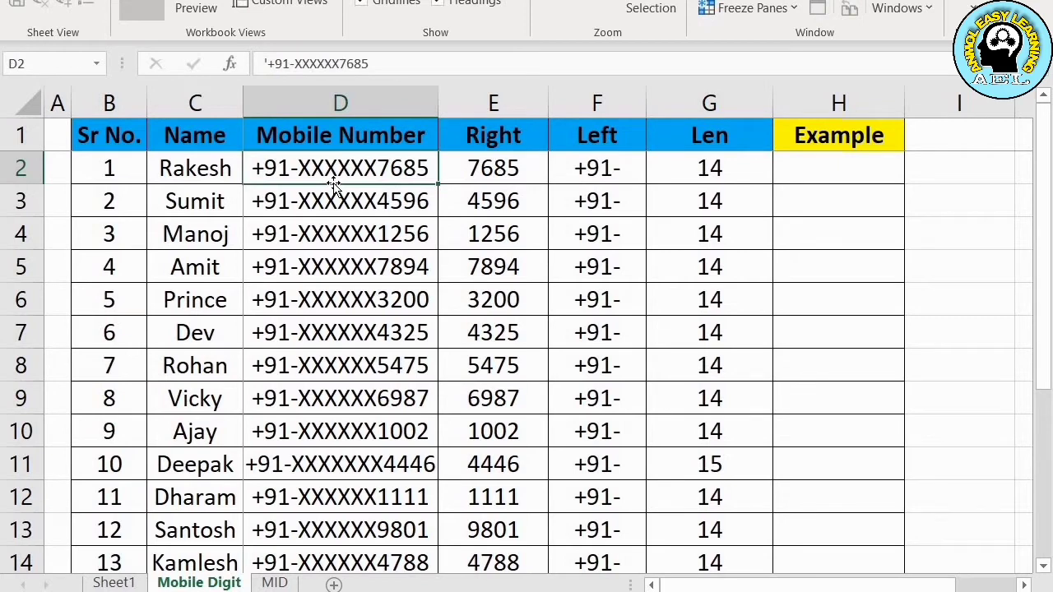
key("Right")
key("Right")
key("Right")
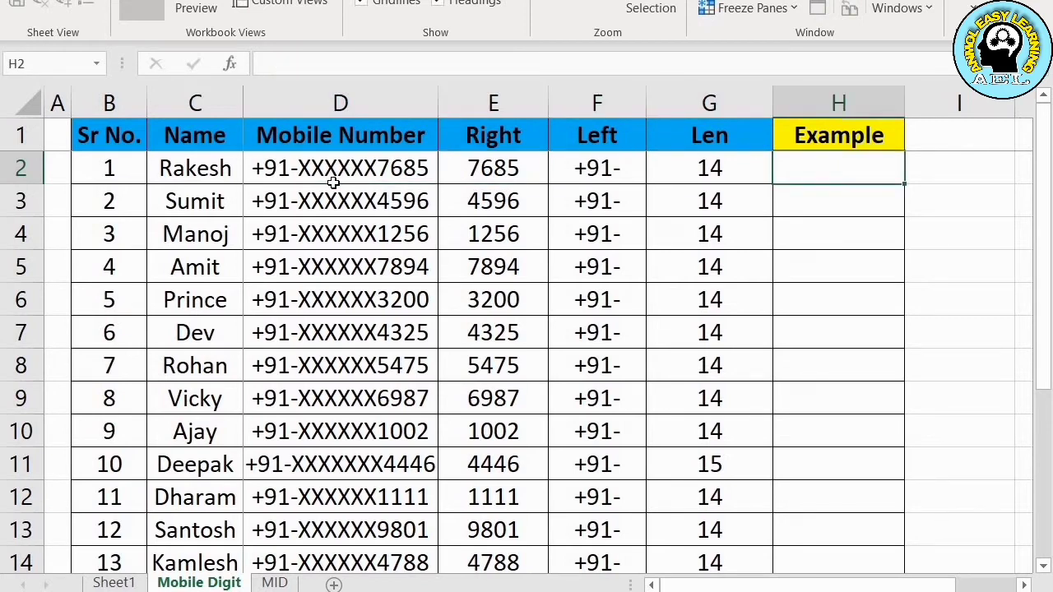
key("Left")
key("Left")
key("Left")
key("Left")
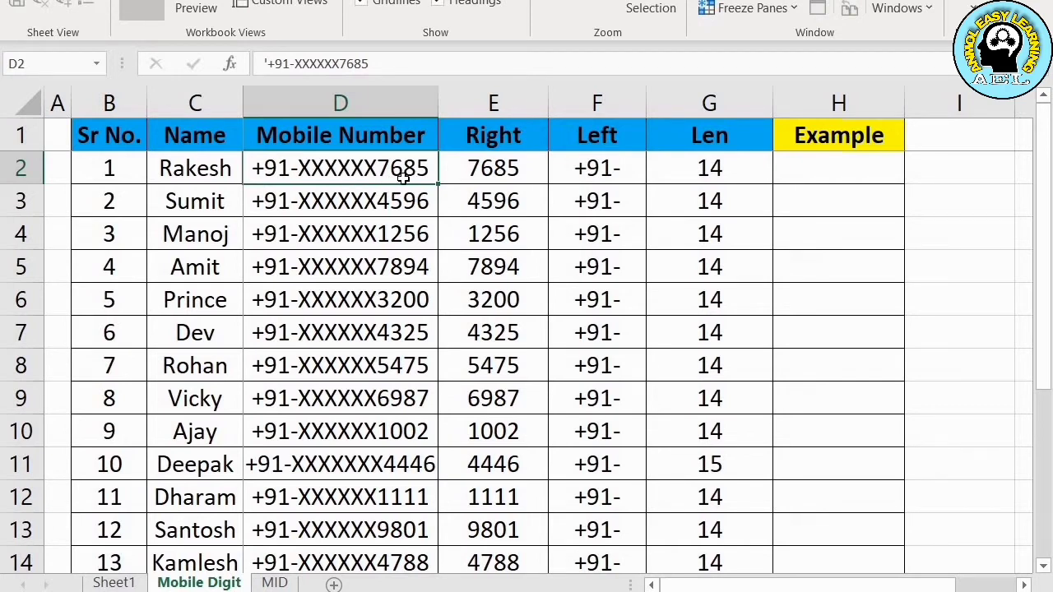
Step: Start the Example formula in H2 with =LEN(D2)-
key("Right")
key("Right")
key("Right")
key("Right")
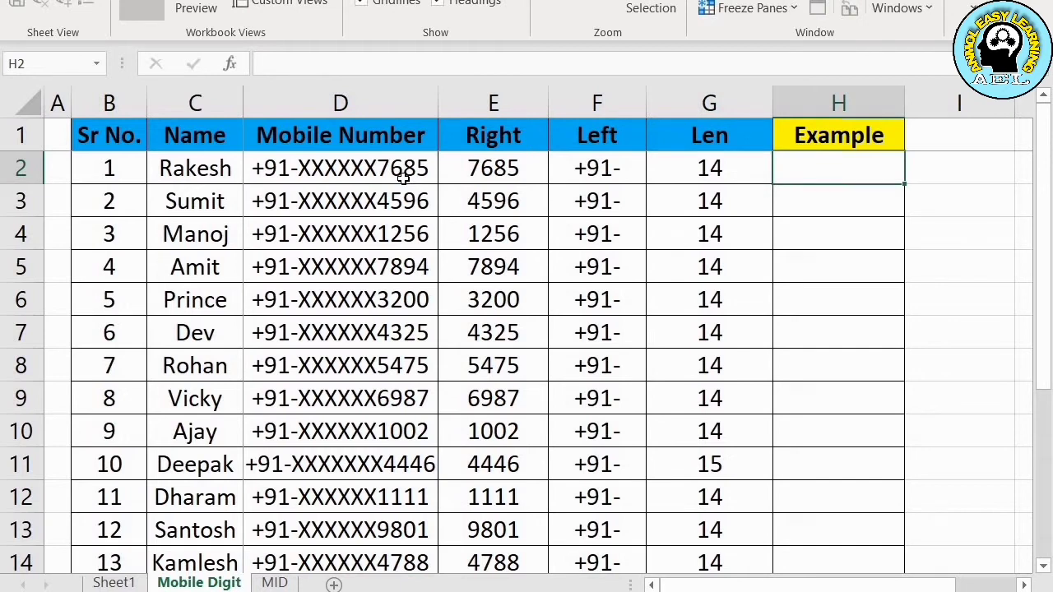
type("=le")
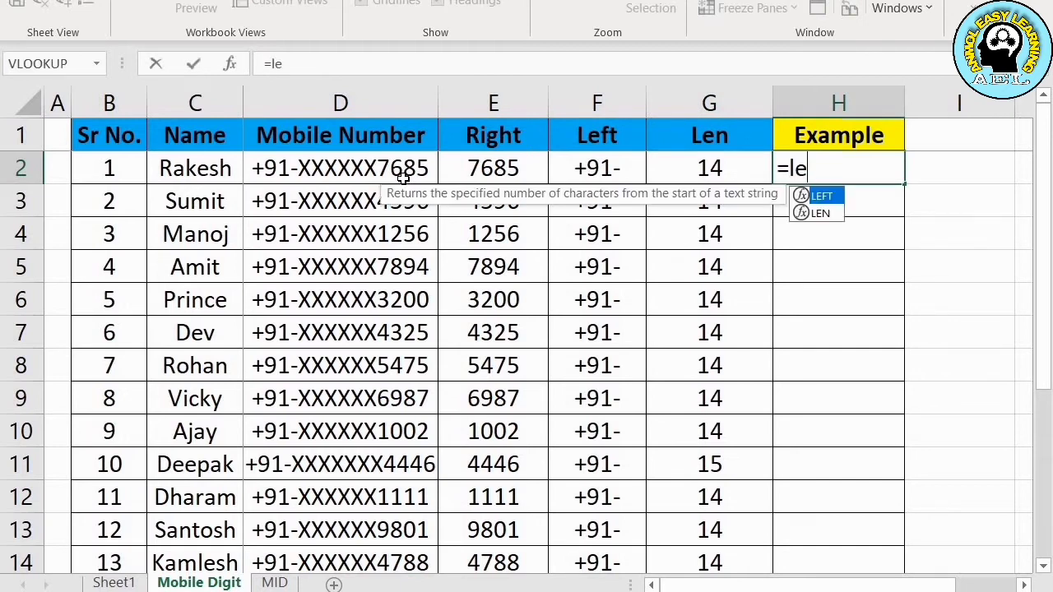
key("Down")
key("Tab")
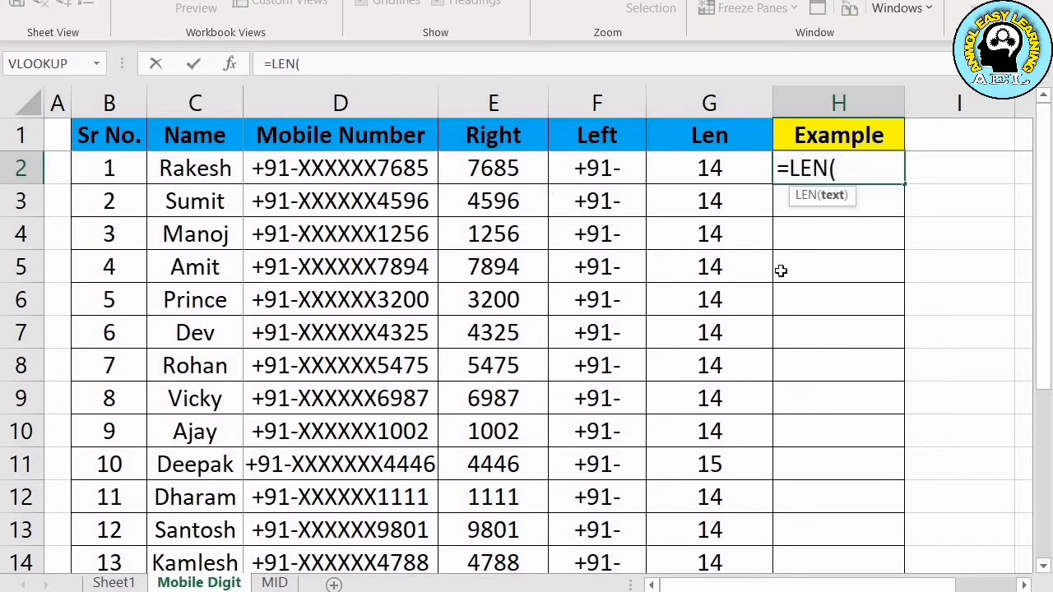
left_click(377, 168)
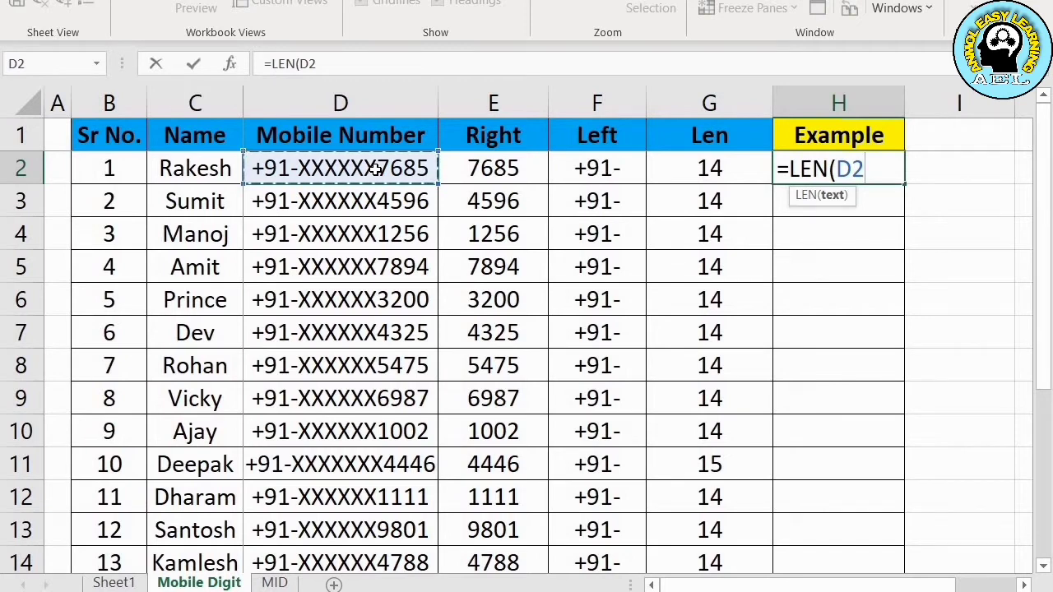
type(")")
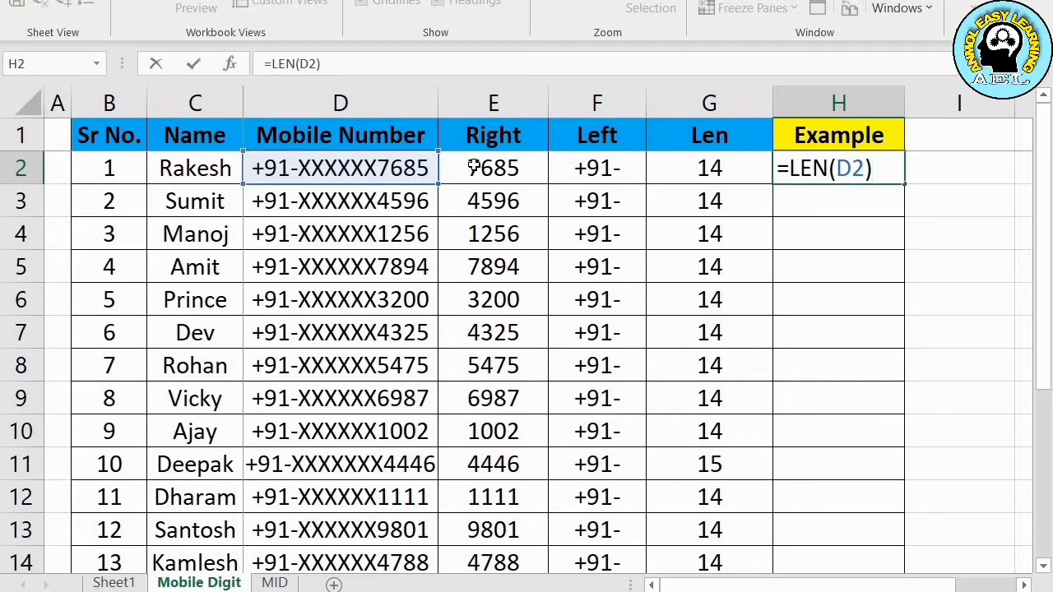
type("-")
Step: Complete it as =LEN(D2)-LEN(LEFT(D2,4)) and enter it, showing 10
type("le")
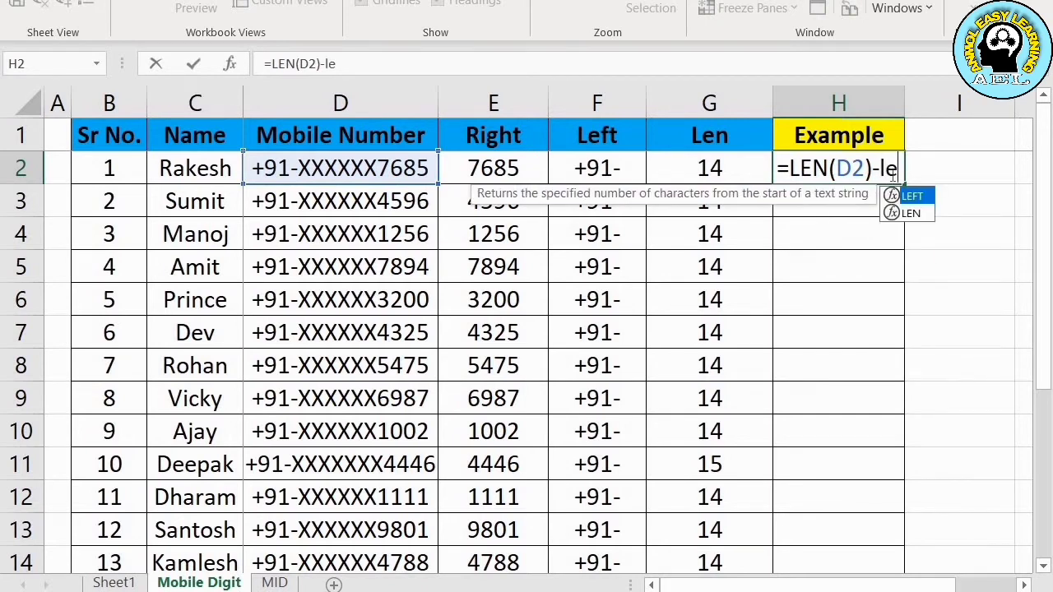
key("Down")
key("Tab")
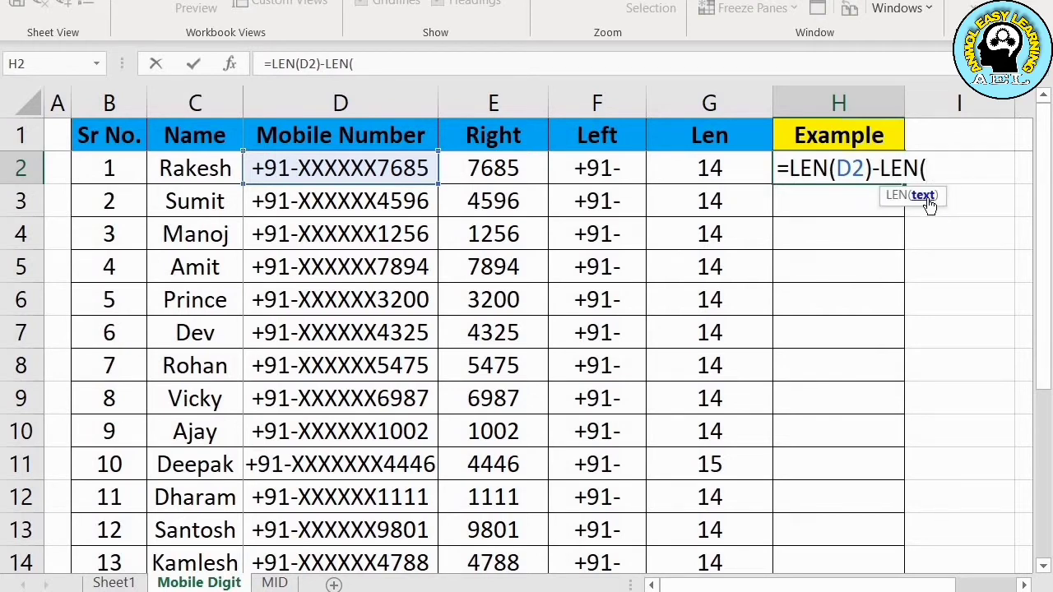
type("lef")
key("Tab")
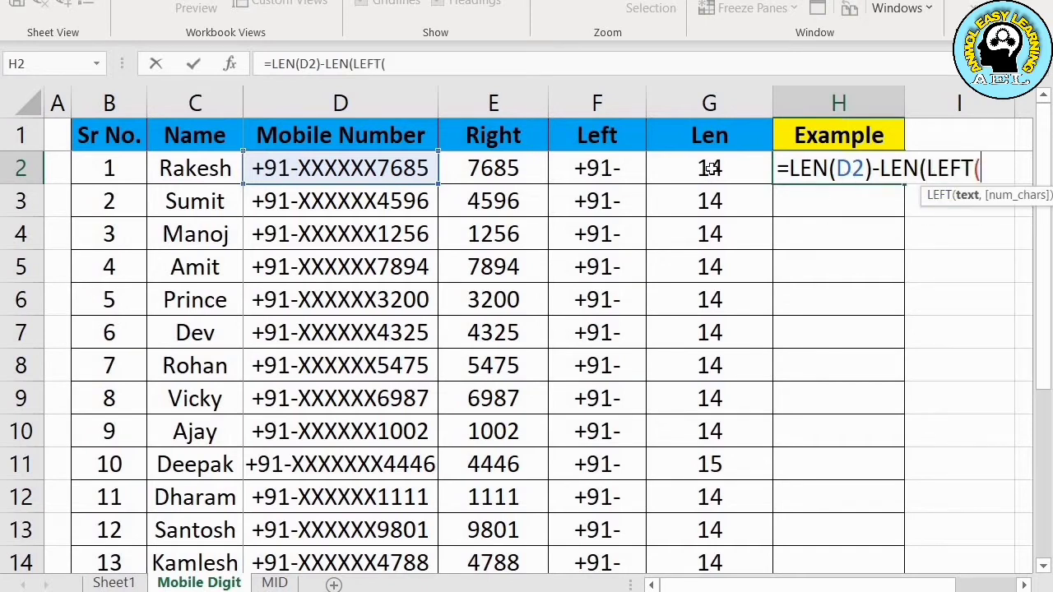
left_click(338, 169)
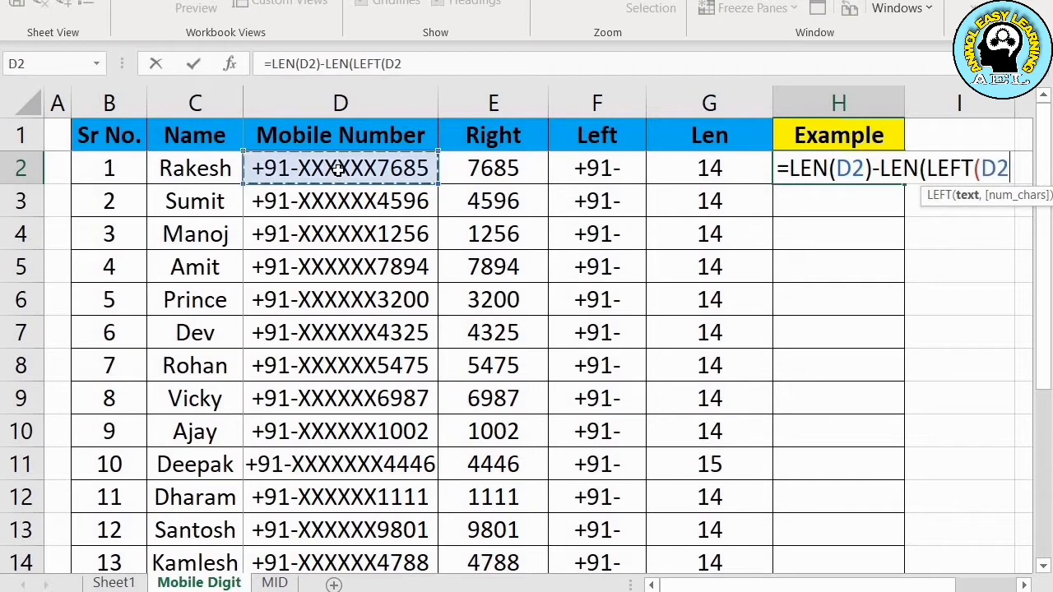
type(",")
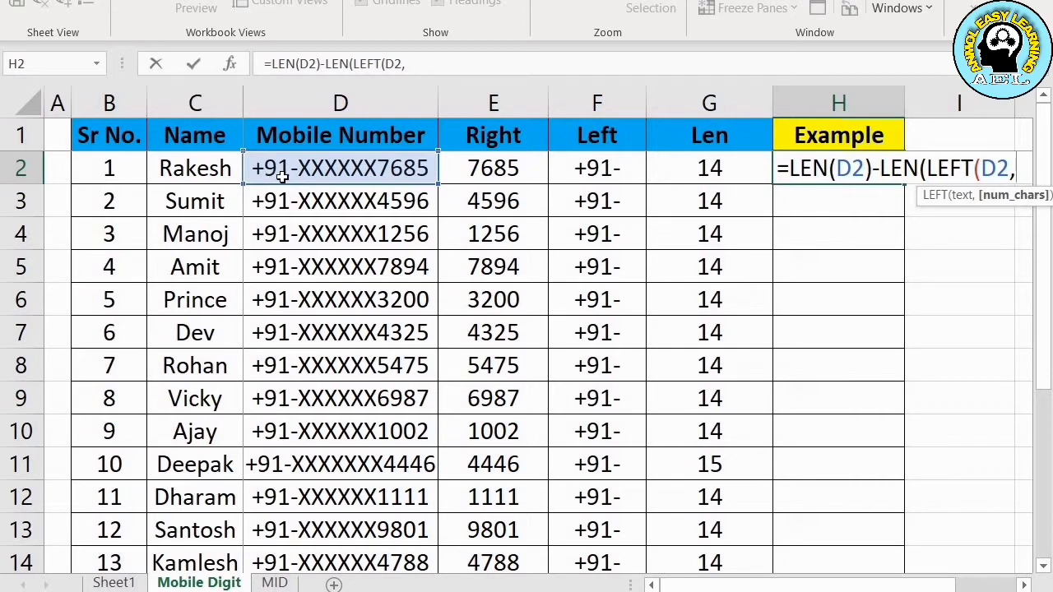
type("4))")
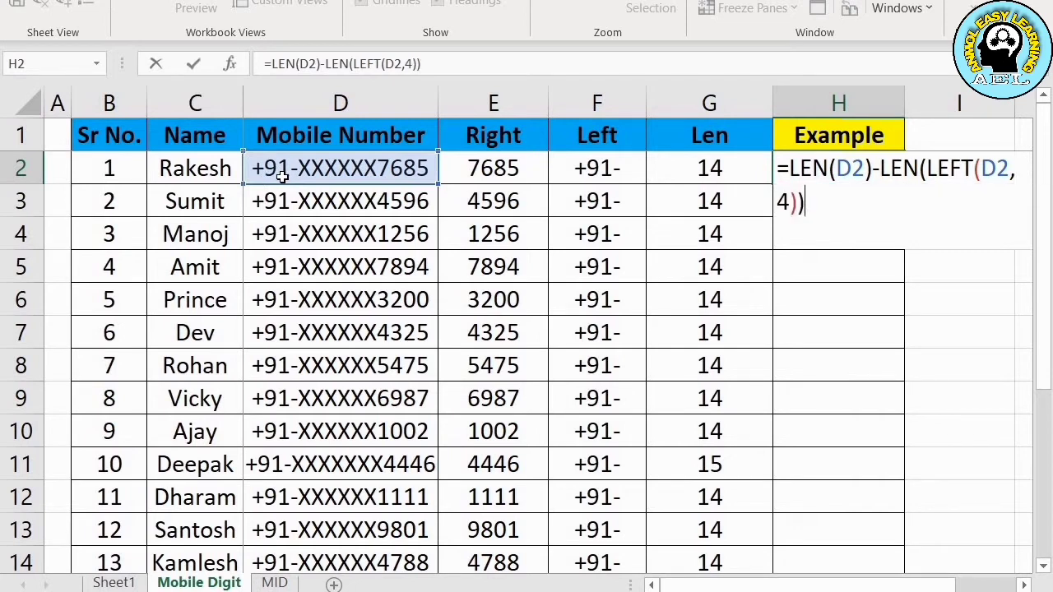
key("Return")
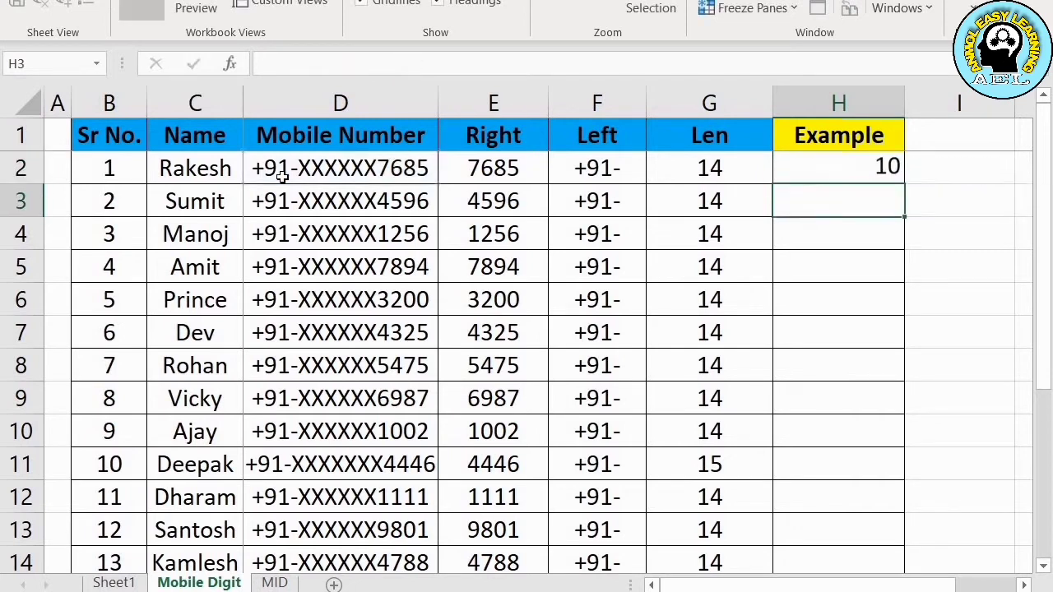
Step: Put H2's =LEN(D2)-LEN(LEFT(D2,4)) into edit mode to see its colour-coded D2 references
key("Up")
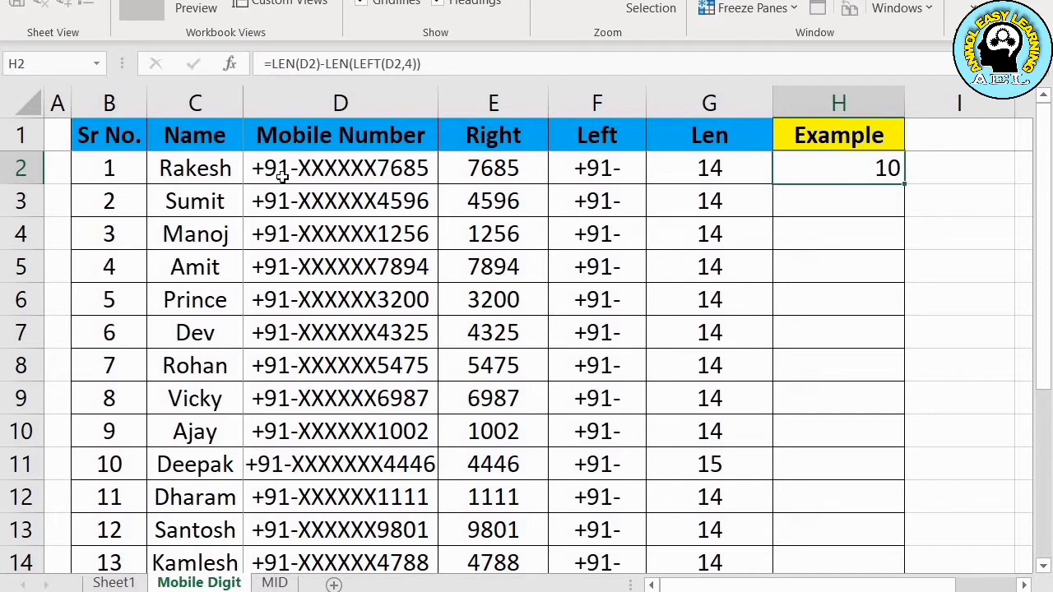
key("F2")
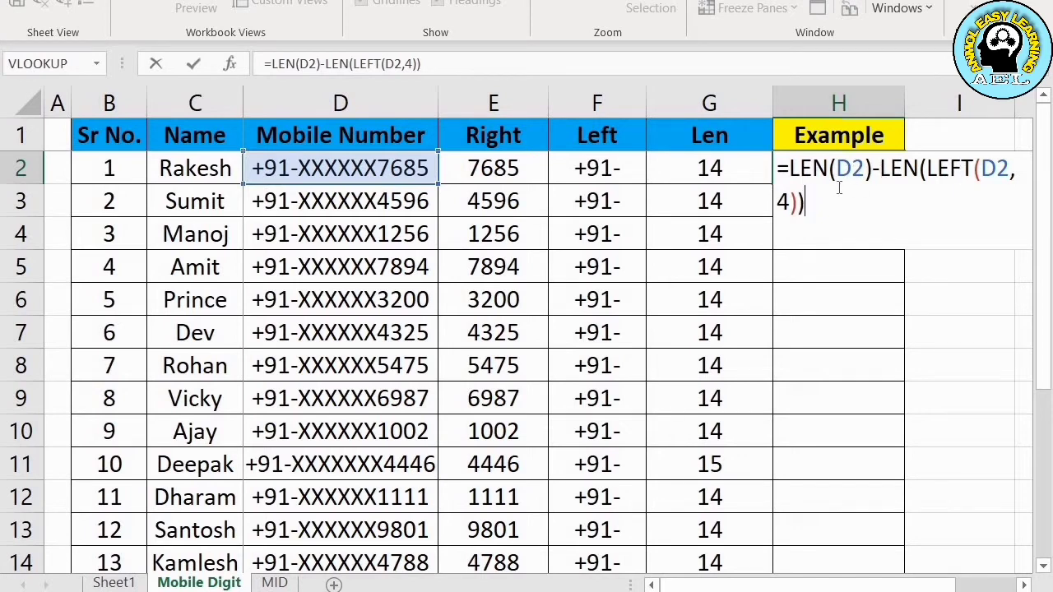
Step: Fill the Example formula down through H14 and check the copied formulas
key("Return")
key("Up")
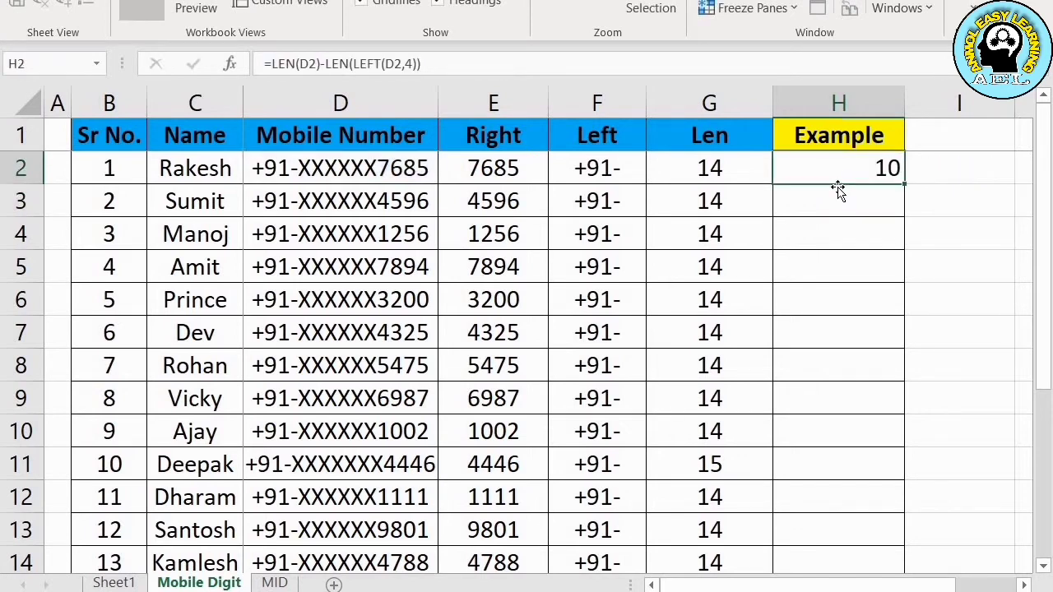
left_click_drag(838, 183, 839, 551)
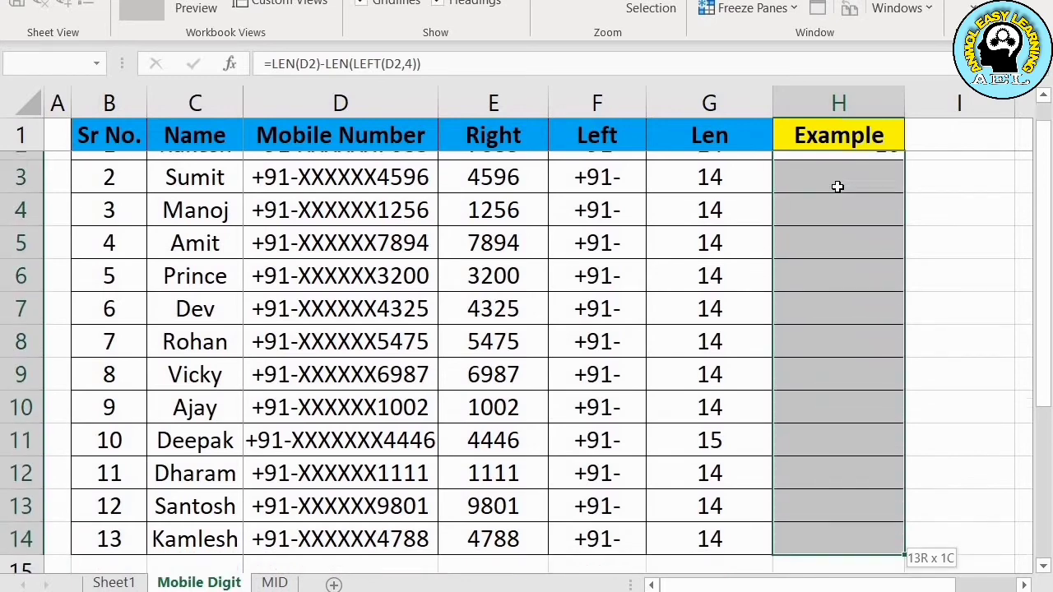
key("ctrl+d")
key("Up")
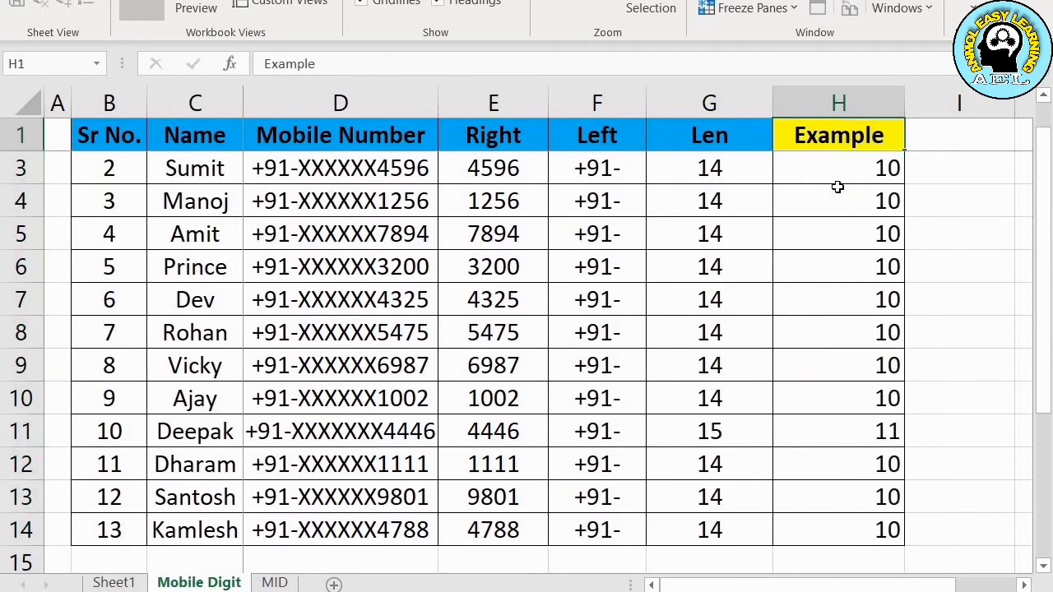
key("Down")
key("Down")
key("Down")
key("Down")
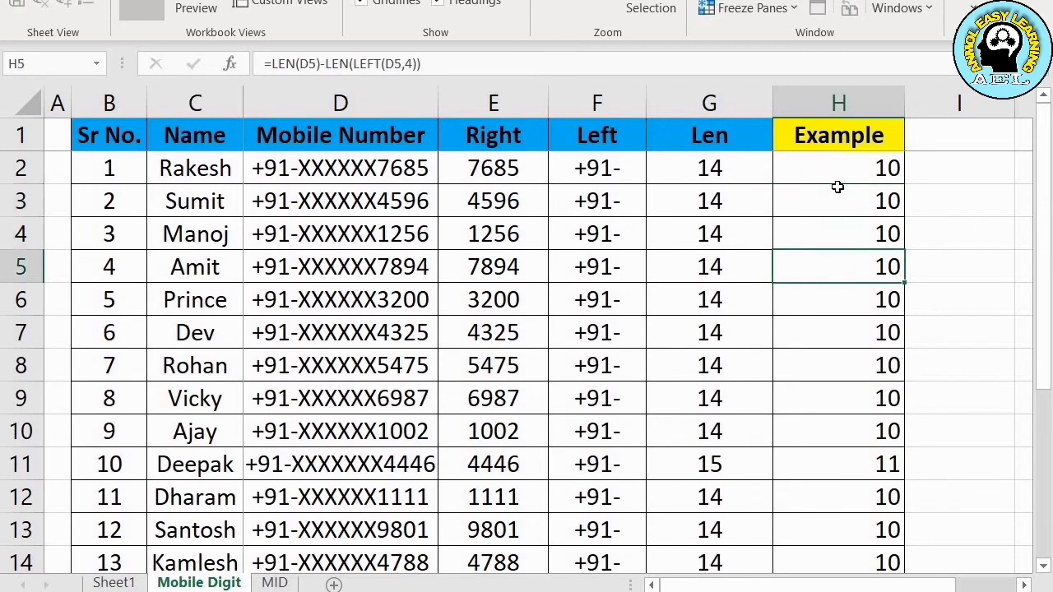
key("Down")
key("Down")
key("Down")
key("Down")
key("Down")
key("Down")
Step: Highlight the 15-character mobile number in D11 yellow, then move to the MID sheet
key("Up")
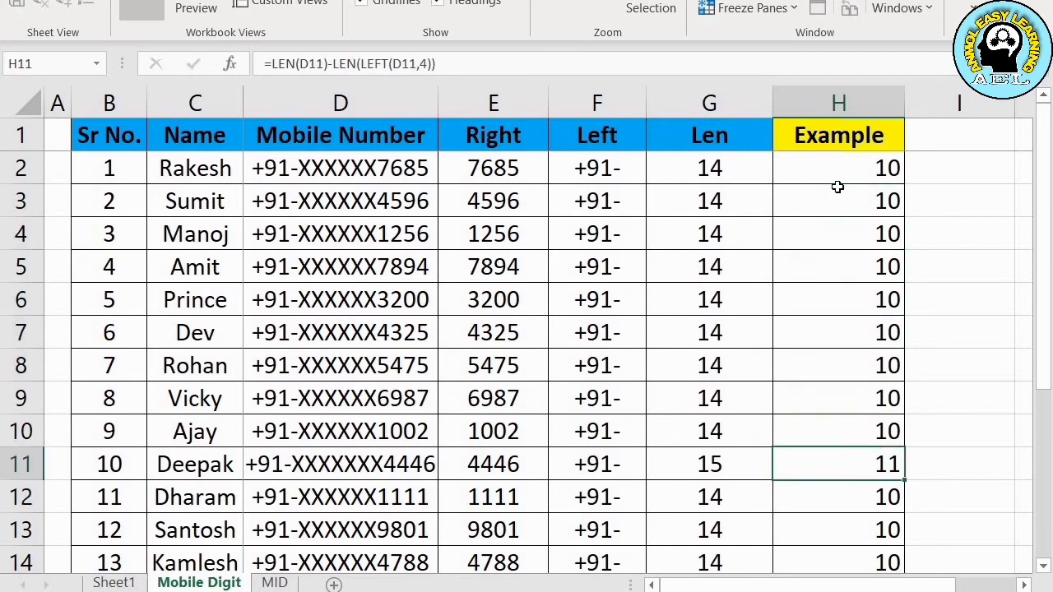
key("Left")
key("Left")
key("Left")
key("Left")
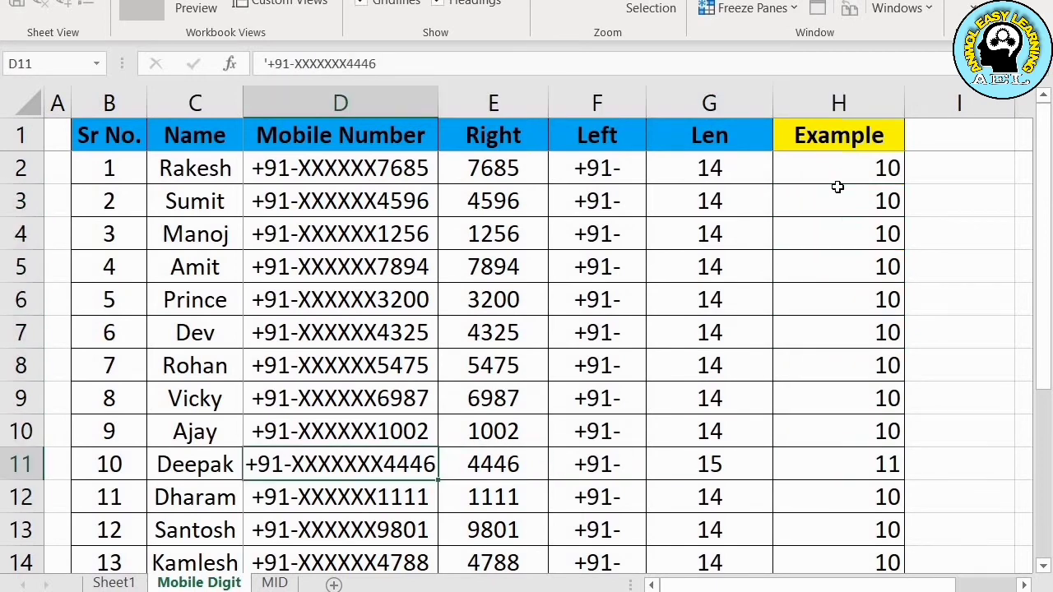
left_click(263, 0)
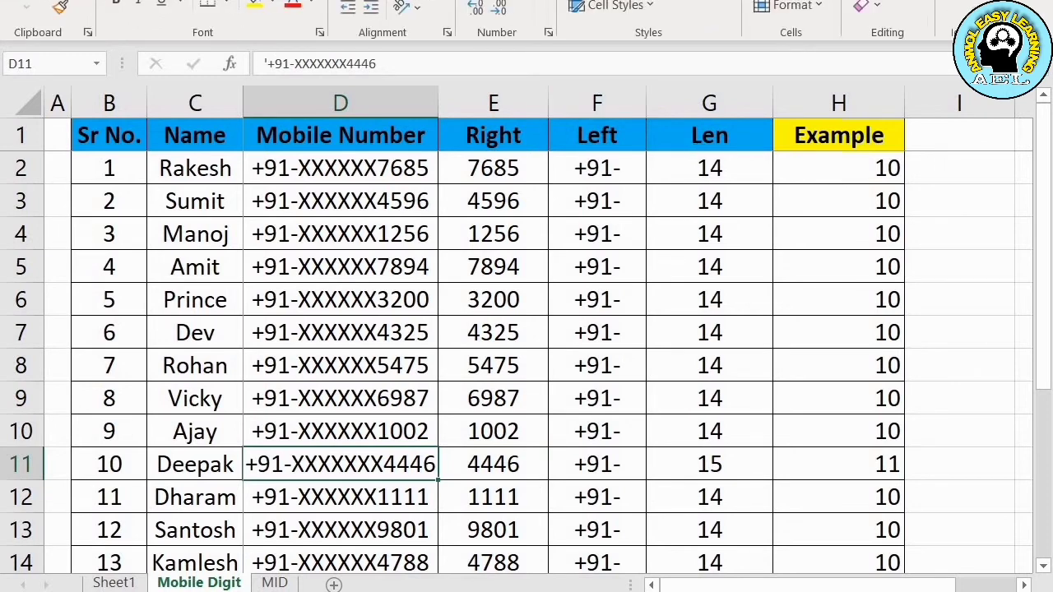
left_click(255, 7)
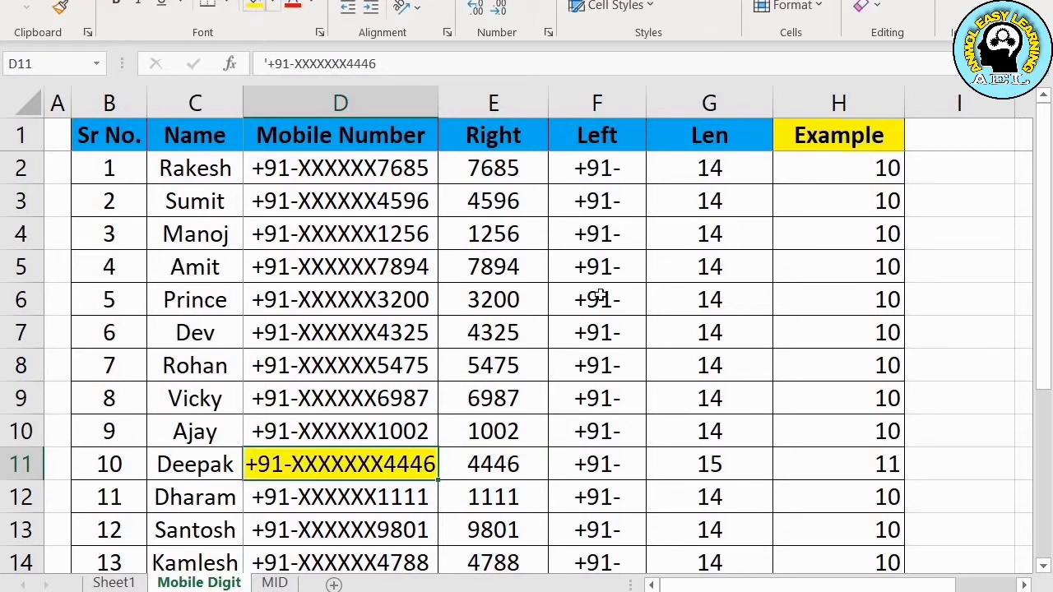
key("ctrl+Page_Down")
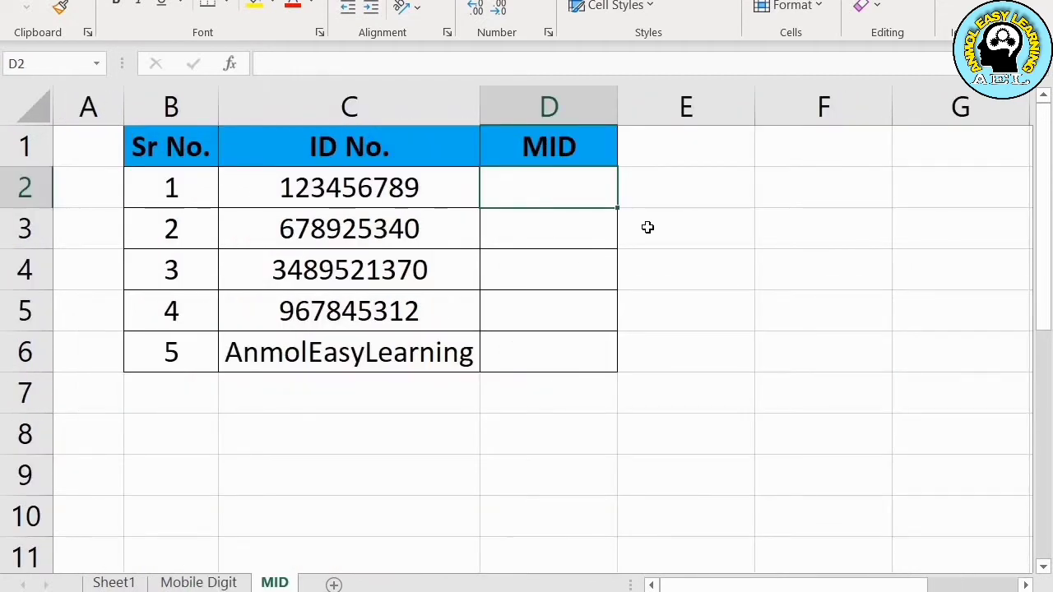
Step: Begin a =MID( formula in D2, beside the first ID in C2
key("Right")
key("Left")
key("Left")
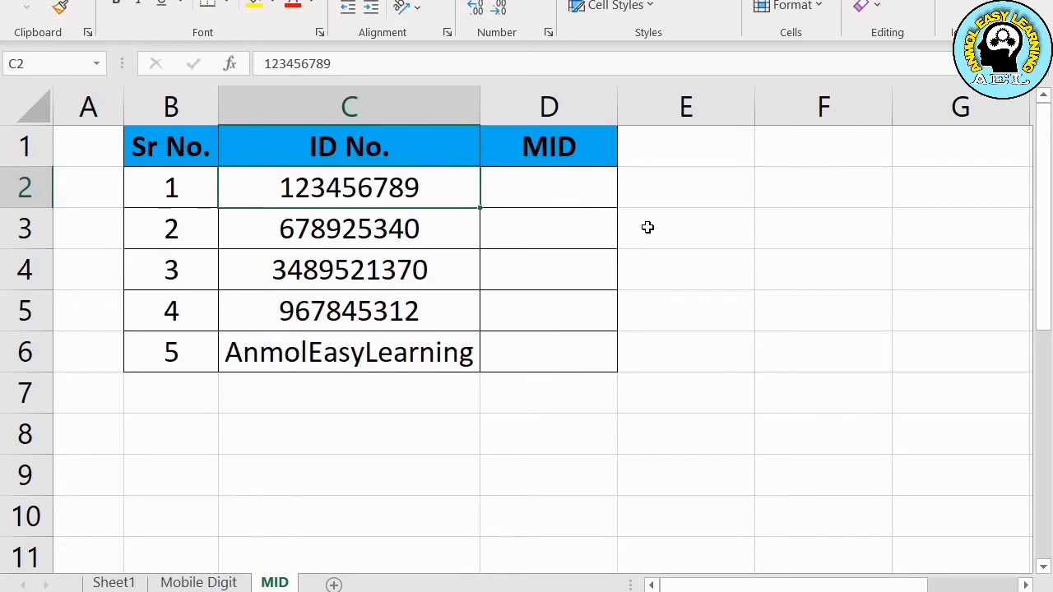
key("Right")
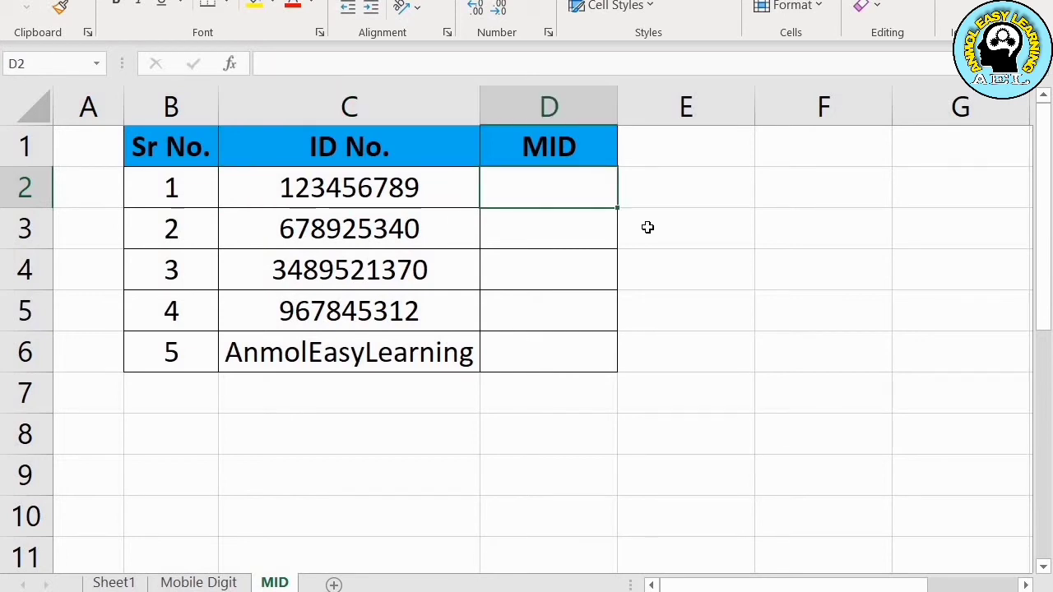
key("Left")
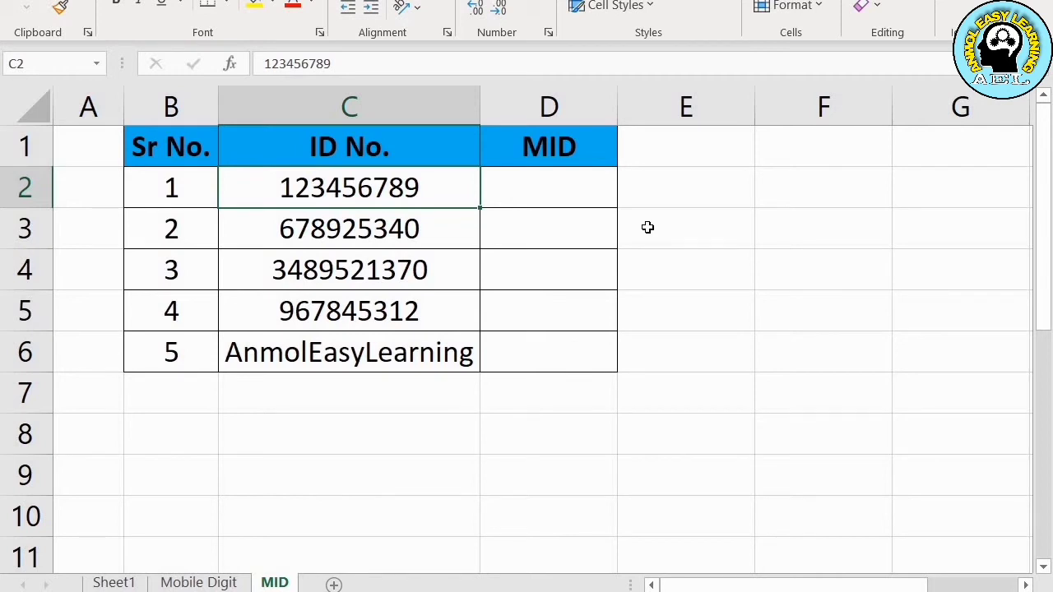
key("Right")
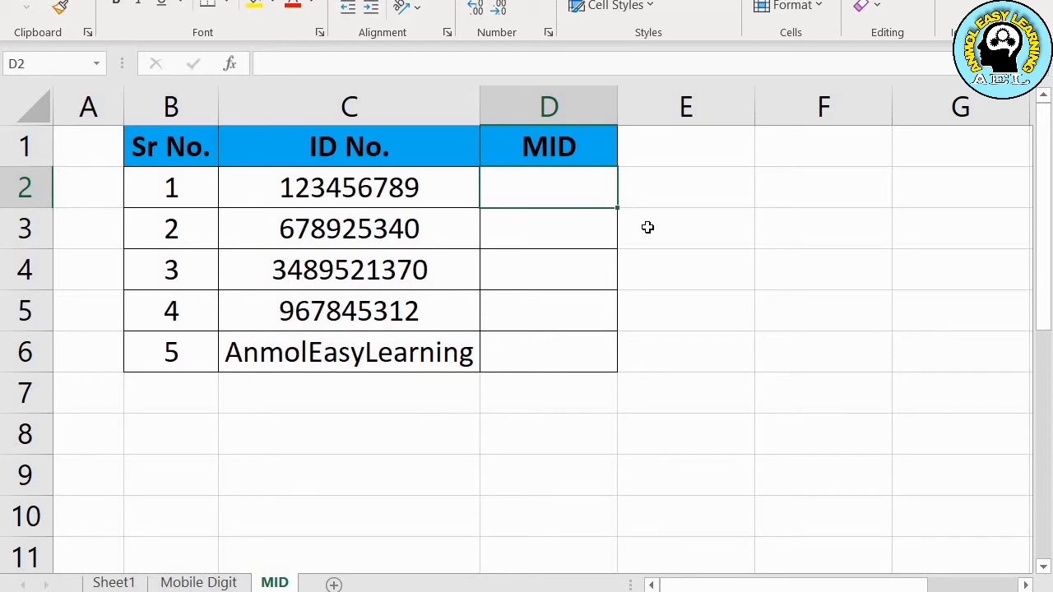
type("=mi")
key("Tab")
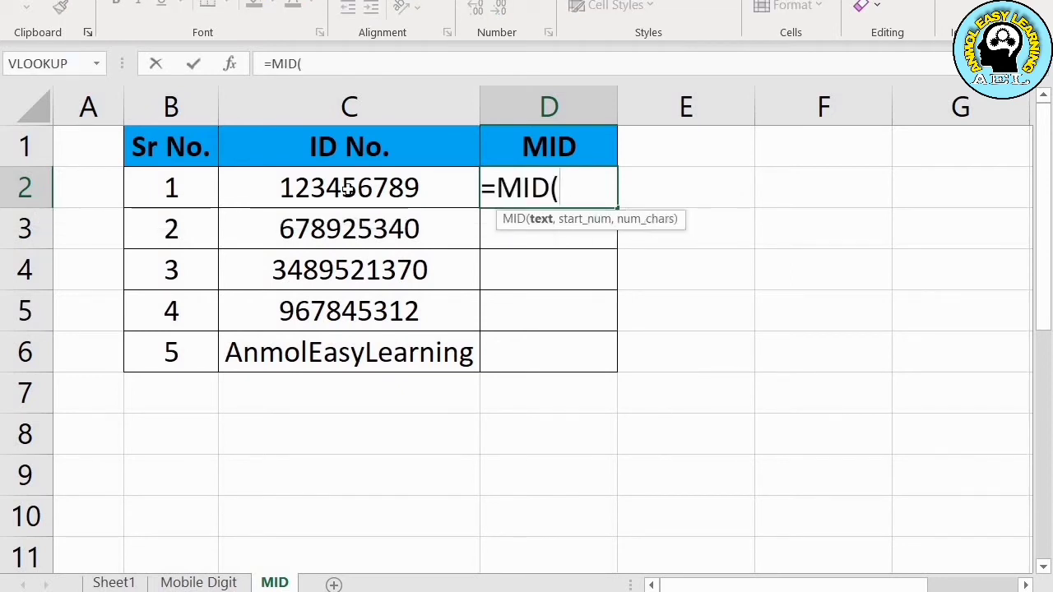
Step: Complete =MID(C2,3,4) in D2 and fill it to D5, returning 3456, 8925, 8952 and 7845
left_click(319, 185)
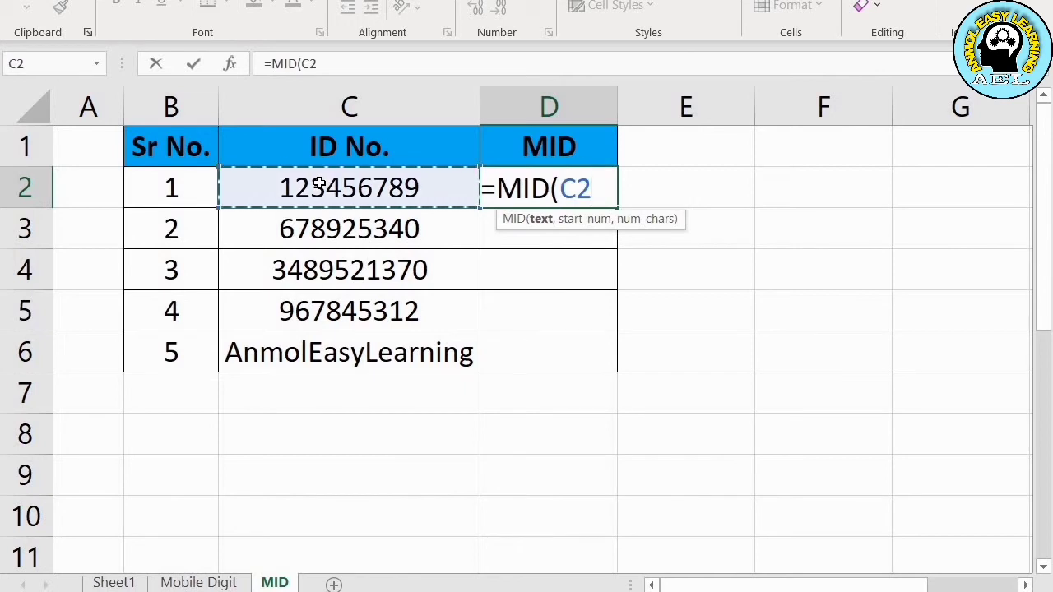
type(",")
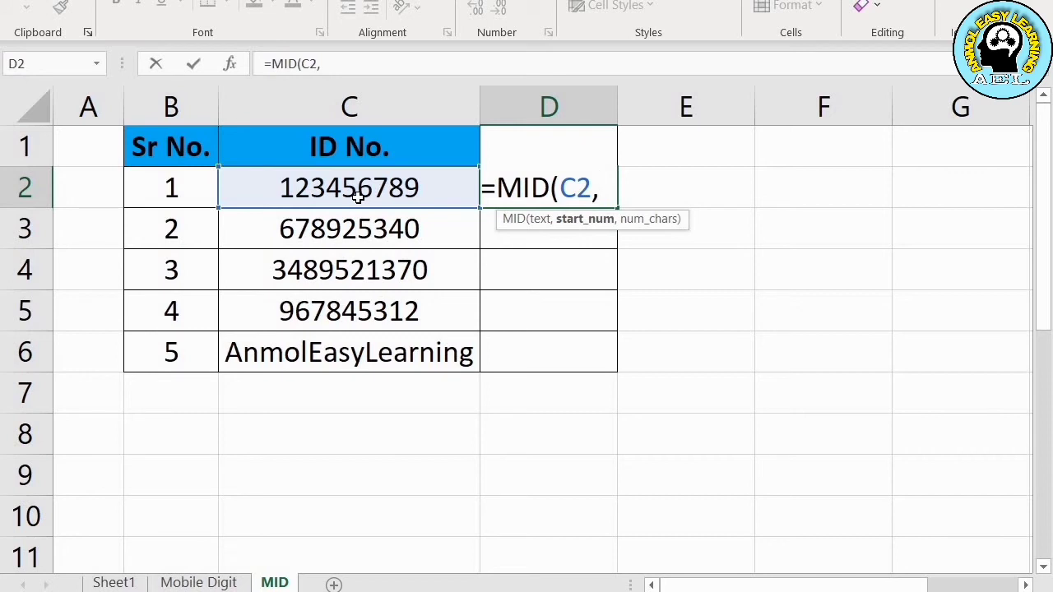
type("3")
type(",4")
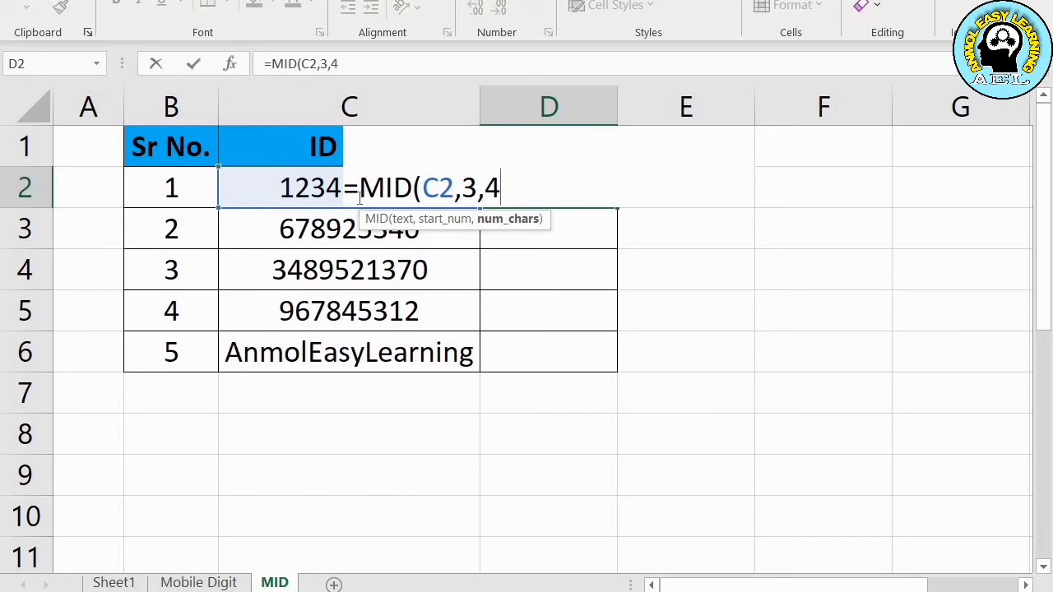
type(")")
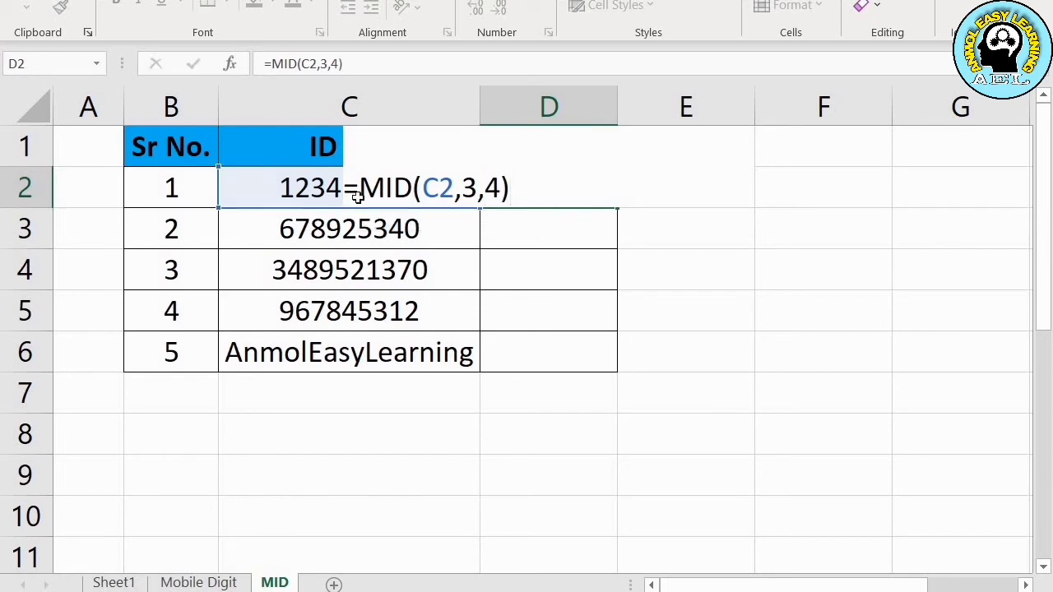
key("Return")
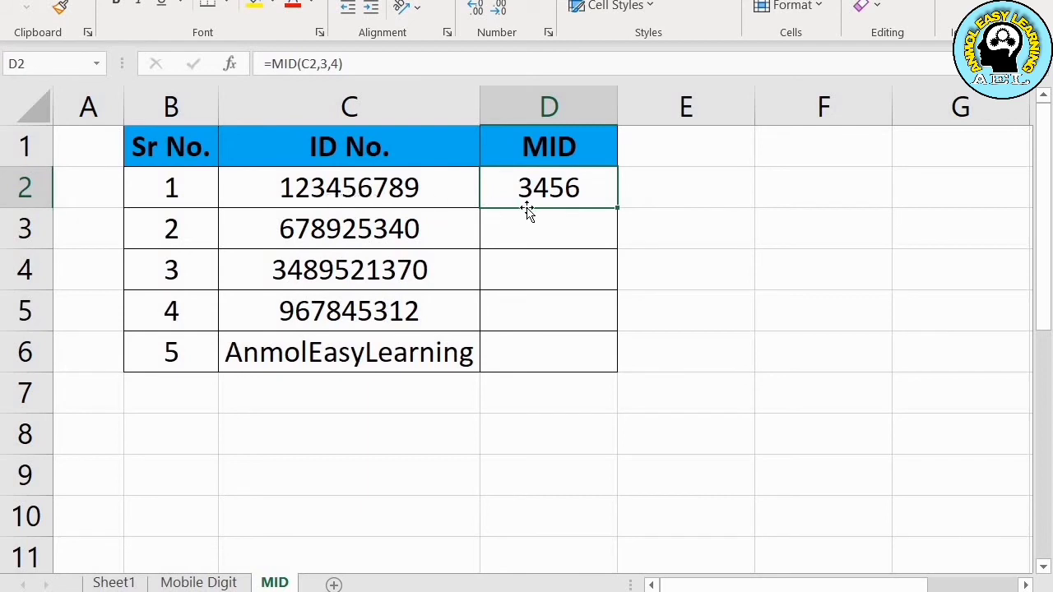
left_click_drag(527, 211, 549, 310)
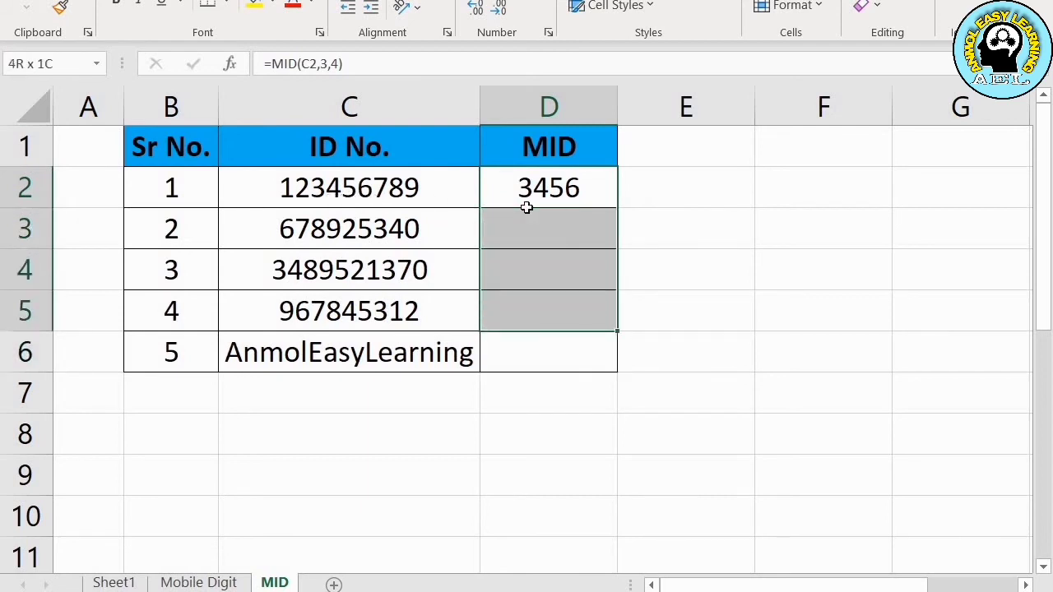
key("ctrl+d")
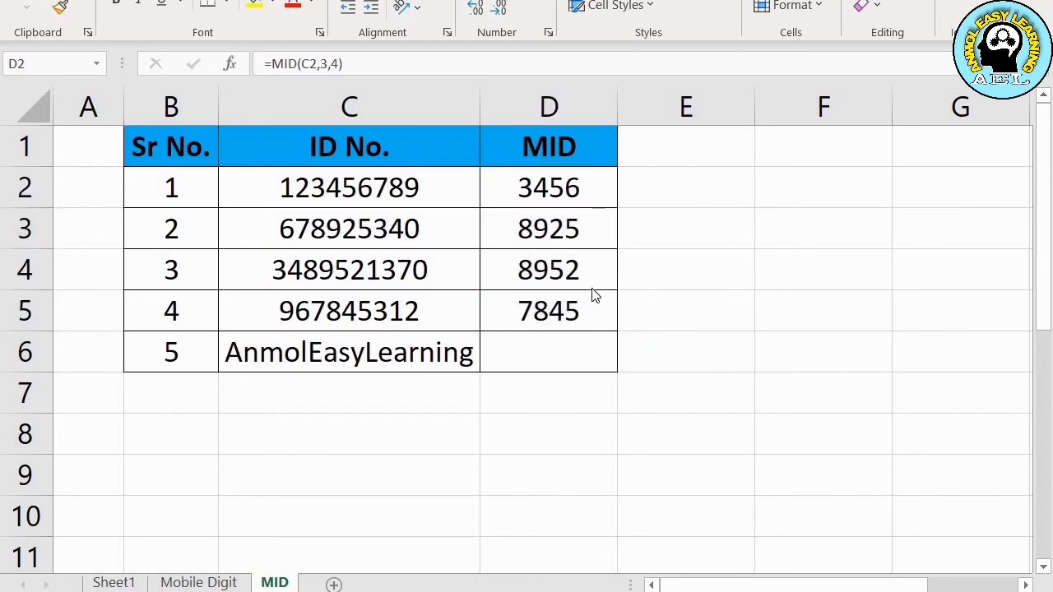
left_click(540, 354)
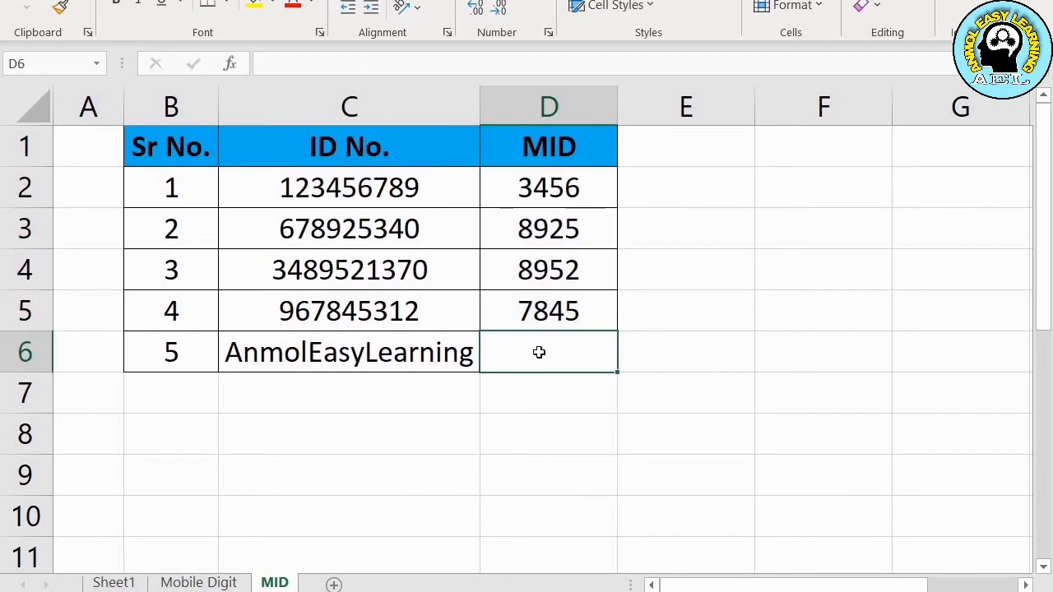
type("=")
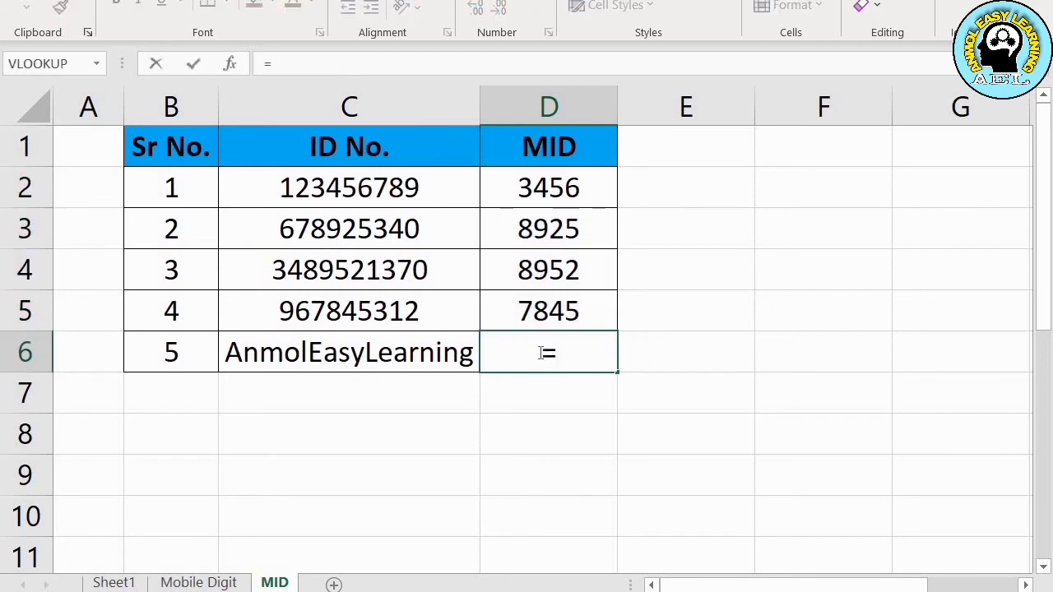
key("BackSpace")
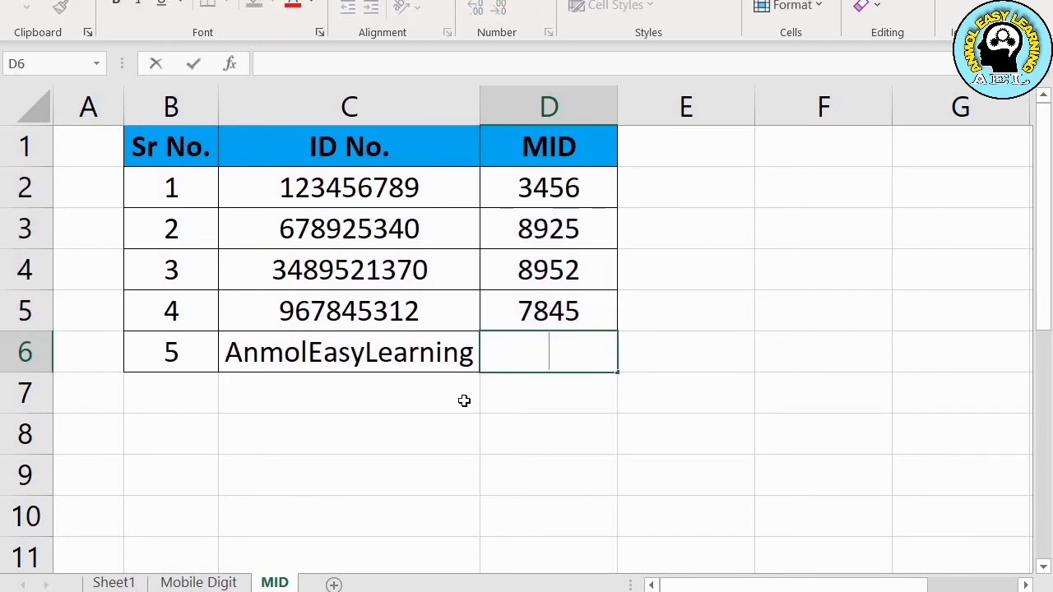
left_click(464, 400)
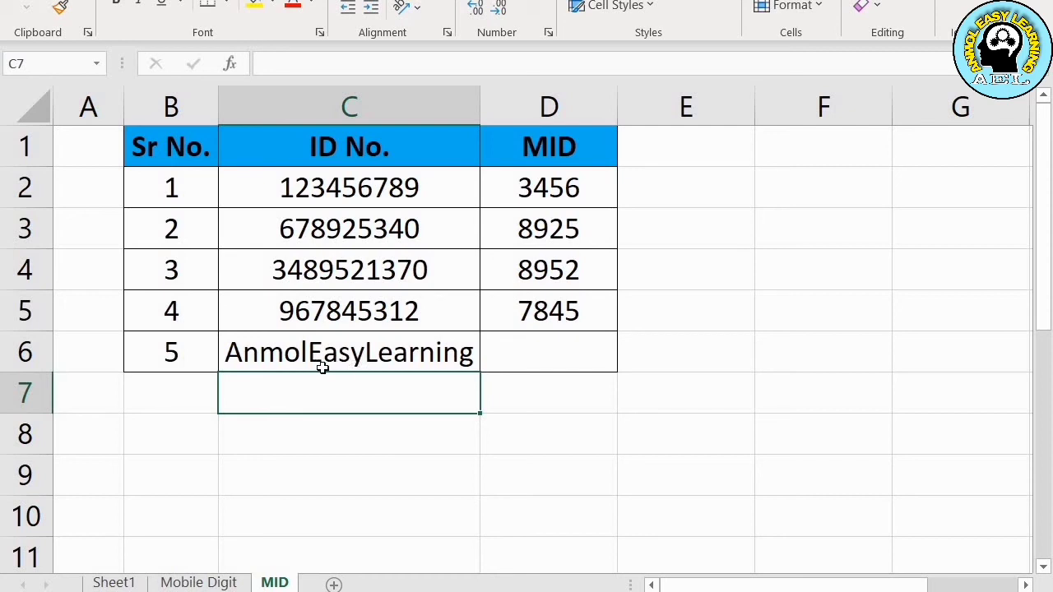
Step: Enter =MID(C6,6,4) in D6 to extract 'Easy' from AnmolEasyLearning
left_click(518, 364)
type("=")
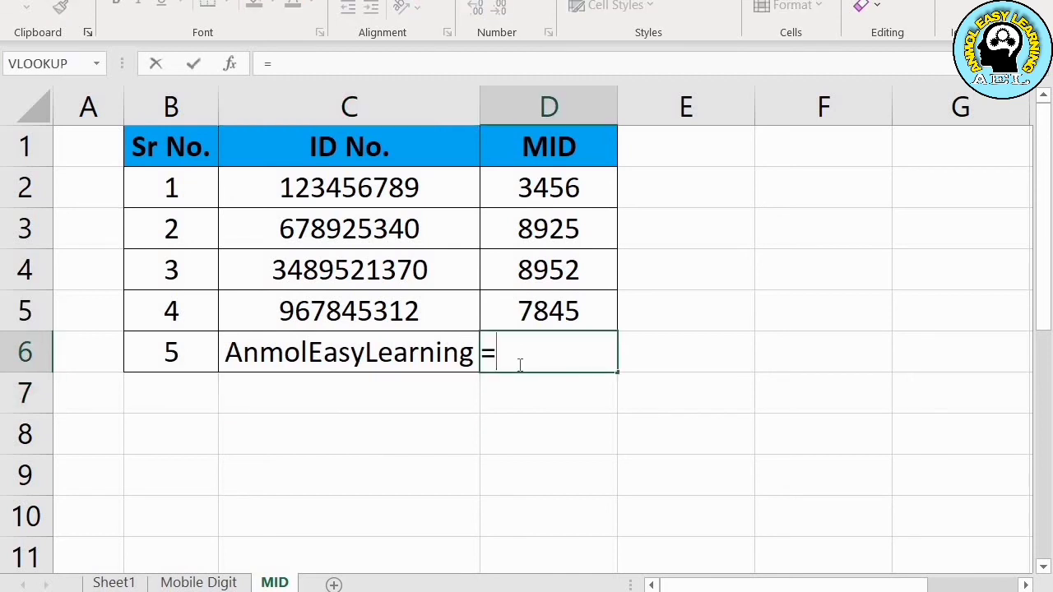
type("mi")
key("Tab")
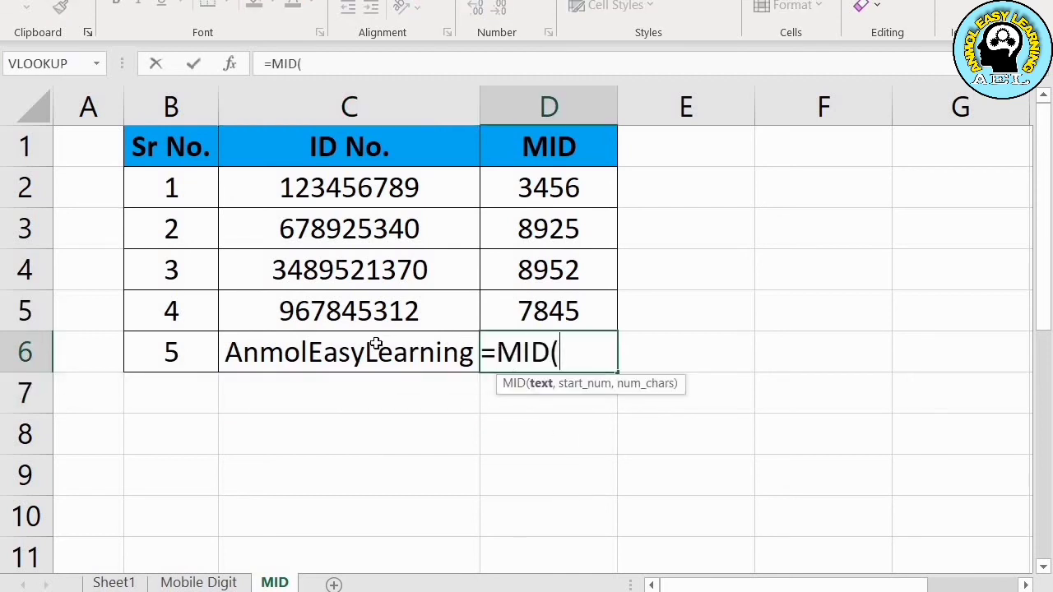
left_click(360, 352)
type(",")
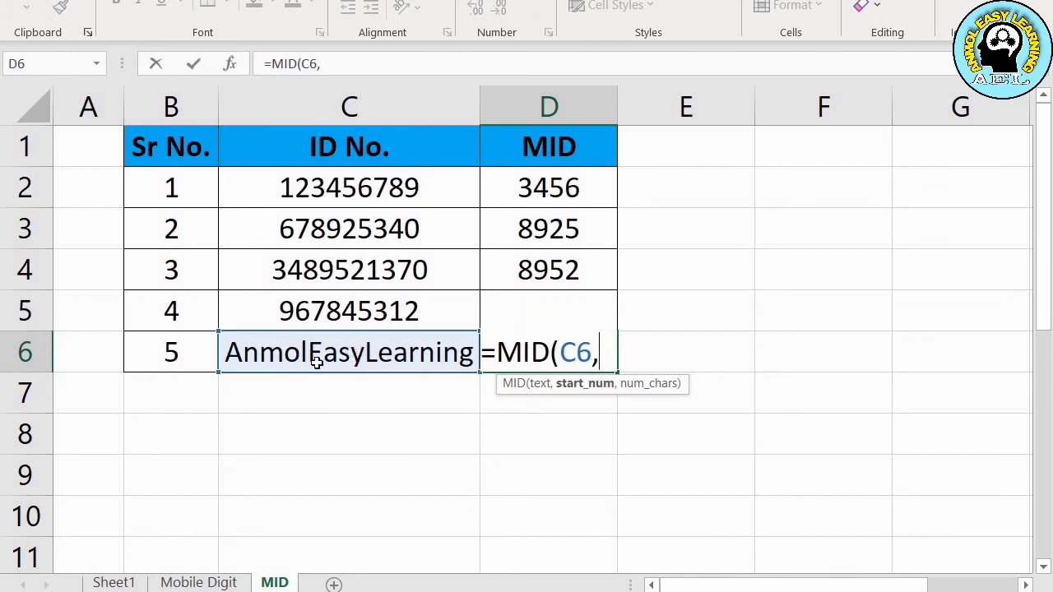
type("6")
type(",")
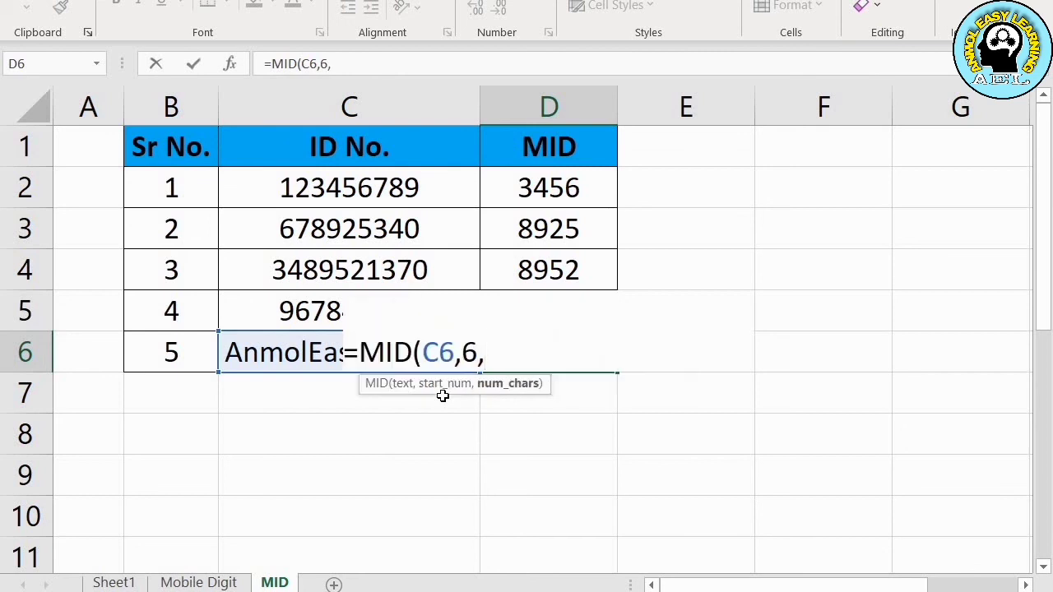
type("4")
type(")")
key("Return")
key("Up")
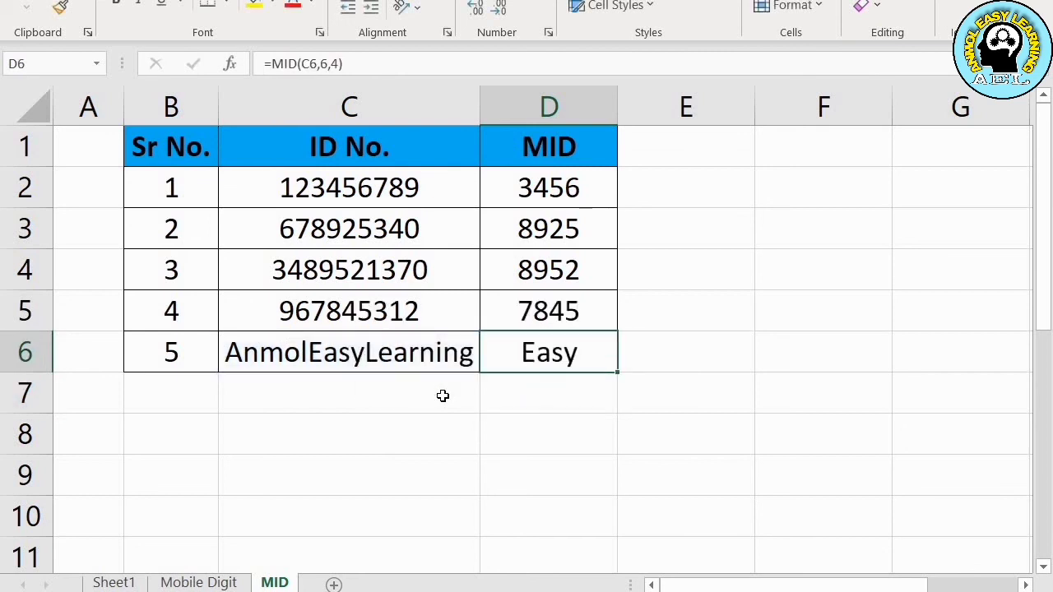